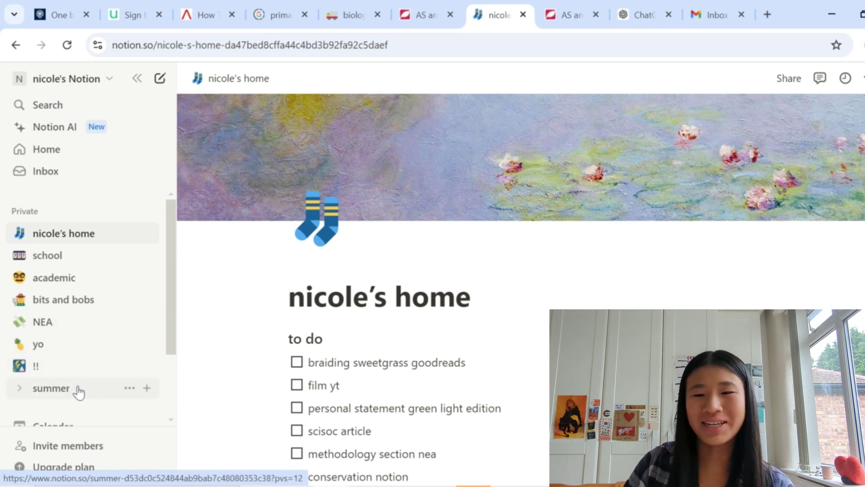
# - Drag the summer page into bits and bobs, then check school's menu and subpages
pyautogui.moveTo(78, 391); pyautogui.dragTo(92, 307)
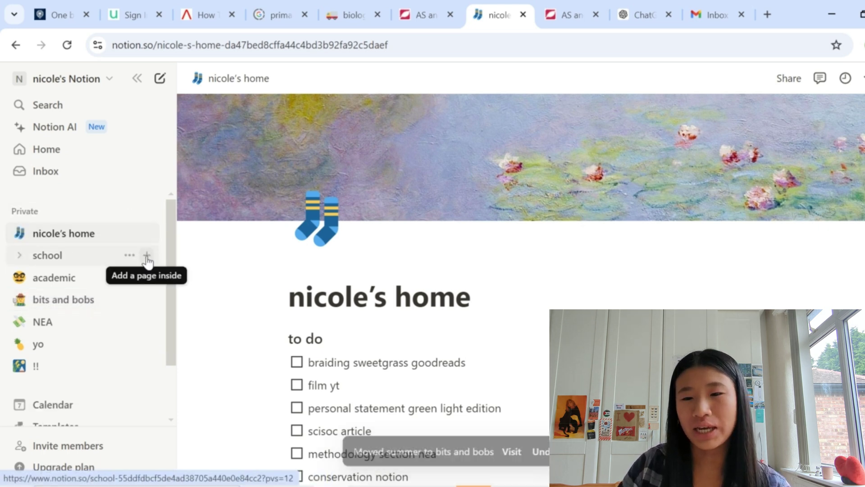
pyautogui.click(129, 255)
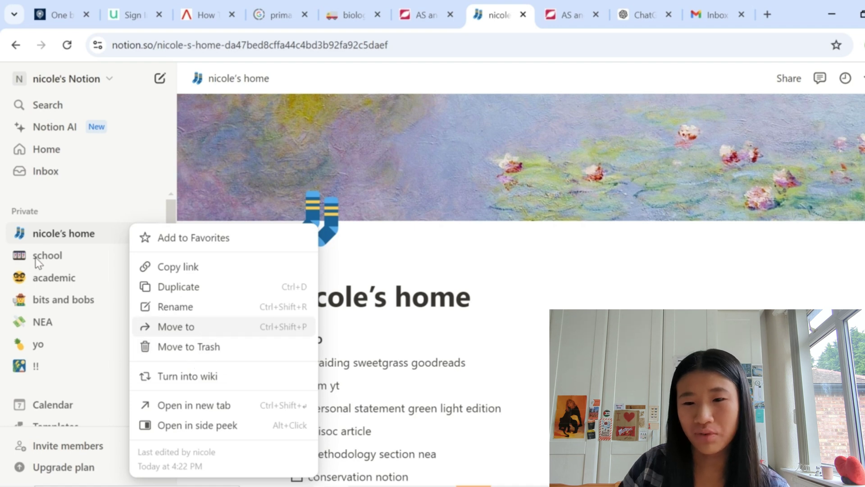
pyautogui.click(18, 261)
pyautogui.click(19, 256)
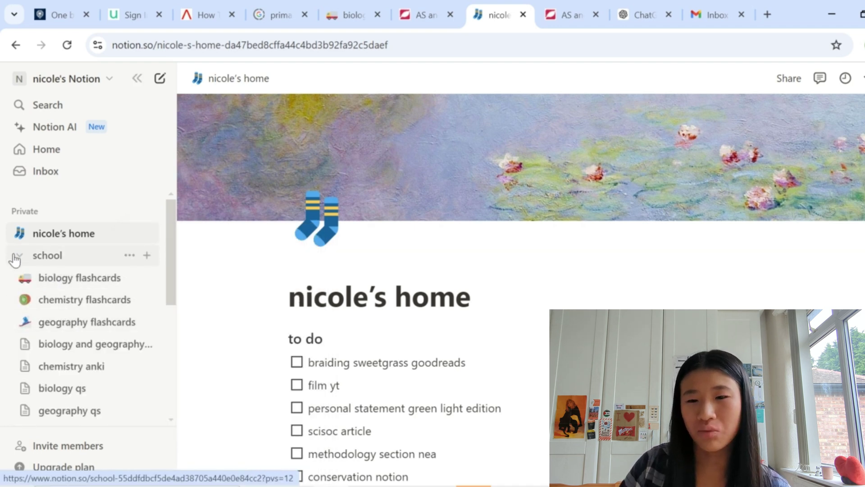
pyautogui.click(18, 256)
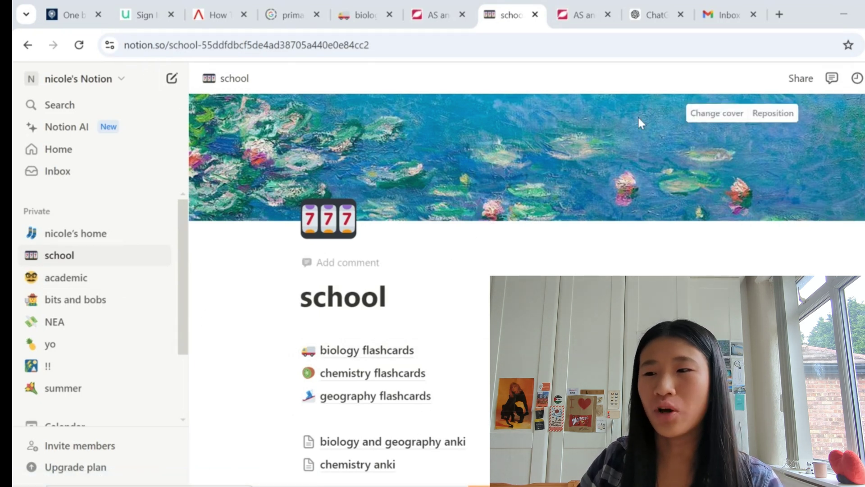
# - Browse the cover upload options, then reposition the water-lily cover and save it
pyautogui.click(727, 118)
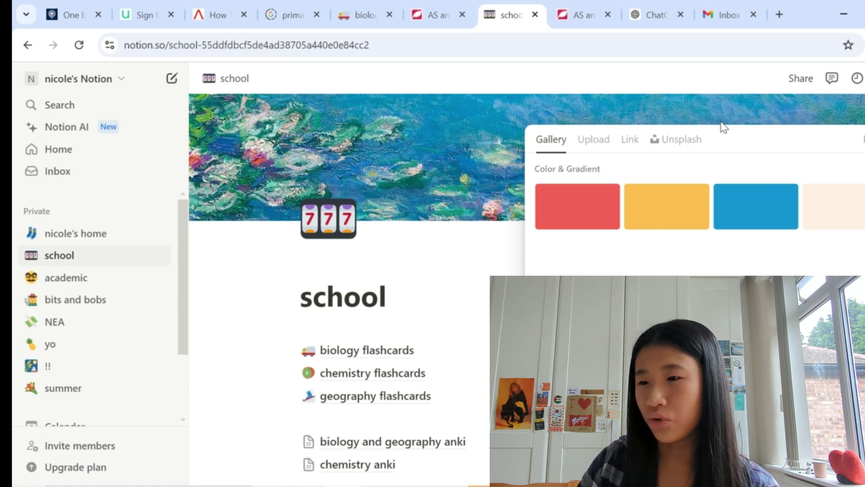
pyautogui.scroll(-3, 676, 203)
pyautogui.click(594, 140)
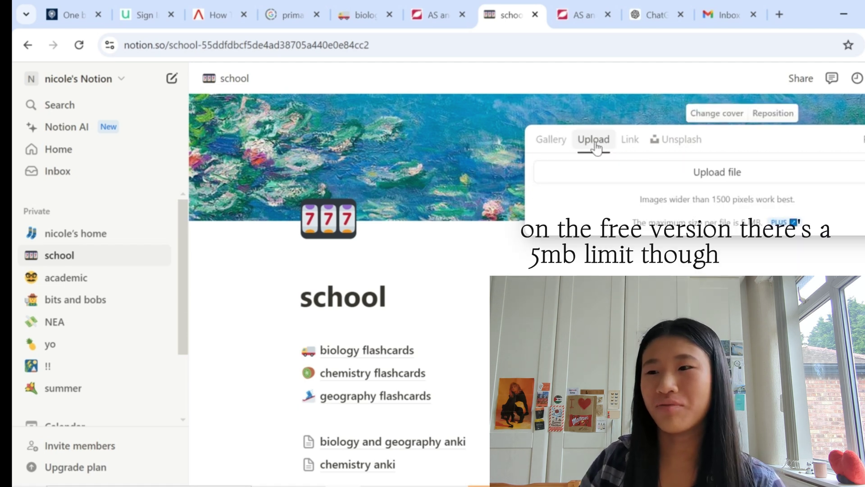
pyautogui.click(533, 118)
pyautogui.click(774, 114)
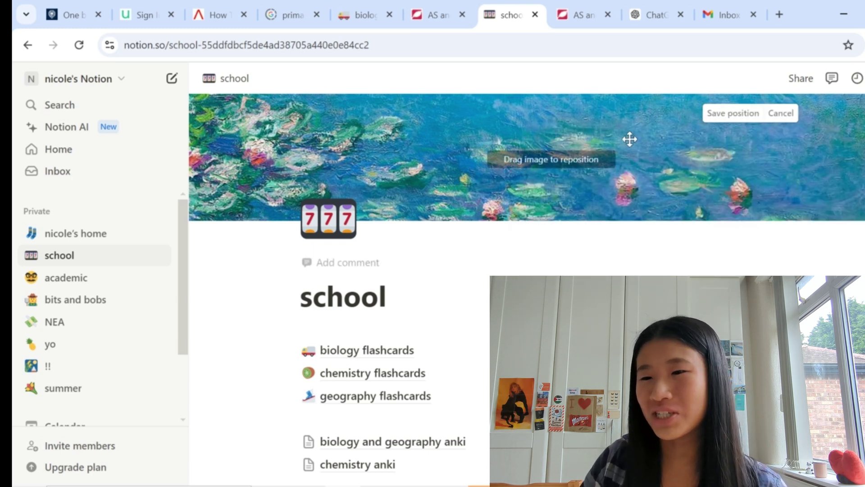
pyautogui.moveTo(642, 167); pyautogui.dragTo(642, 186)
pyautogui.click(386, 298)
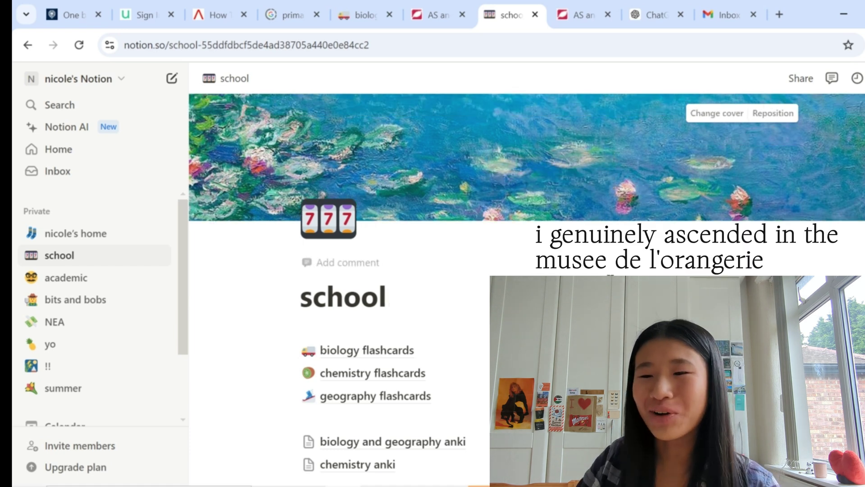
# - Look through the icon picker and close it without changing the icon
pyautogui.click(339, 233)
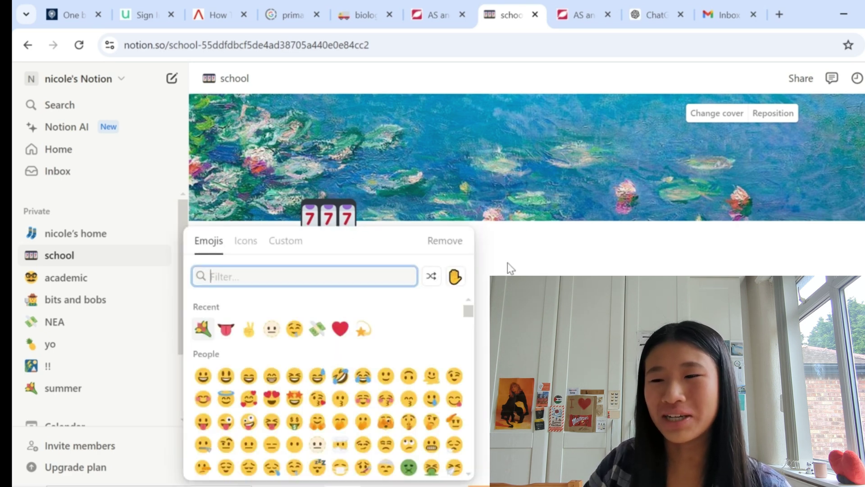
pyautogui.moveTo(469, 315); pyautogui.dragTo(462, 451)
pyautogui.click(539, 236)
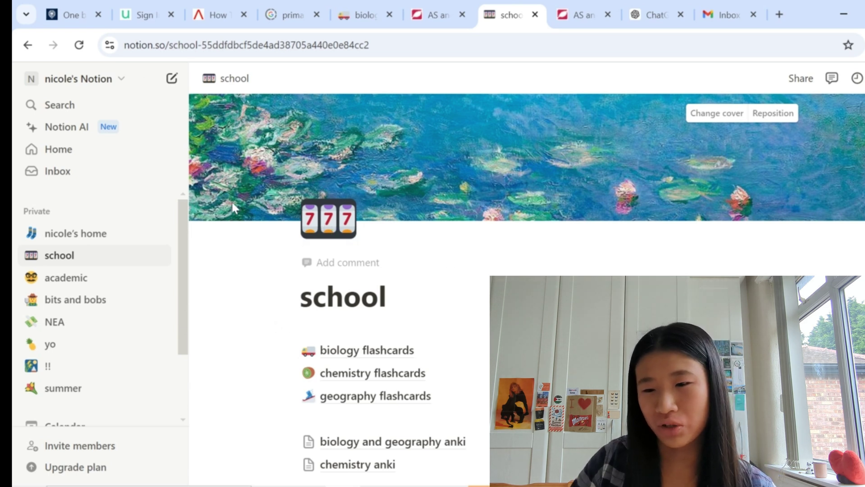
pyautogui.moveTo(327, 407)
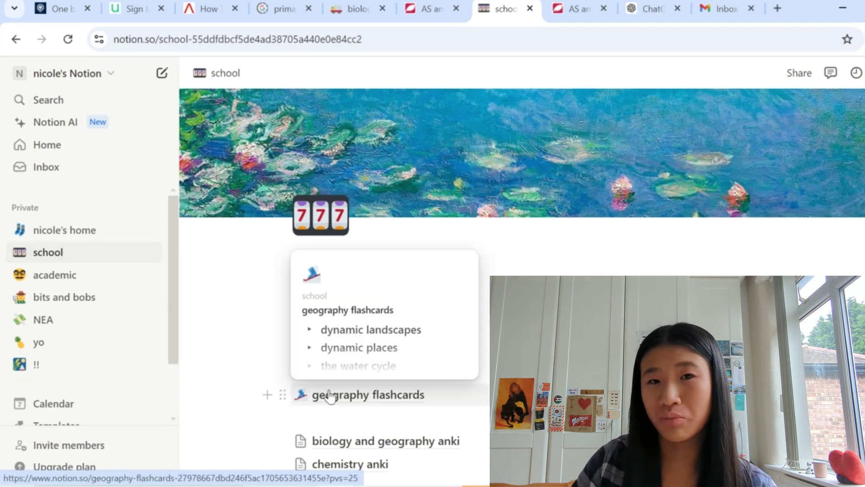
pyautogui.moveTo(336, 346)
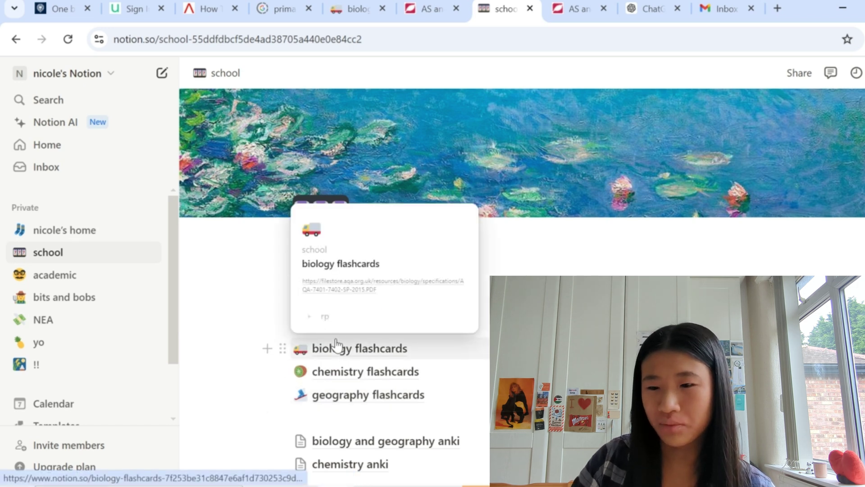
pyautogui.click(366, 404)
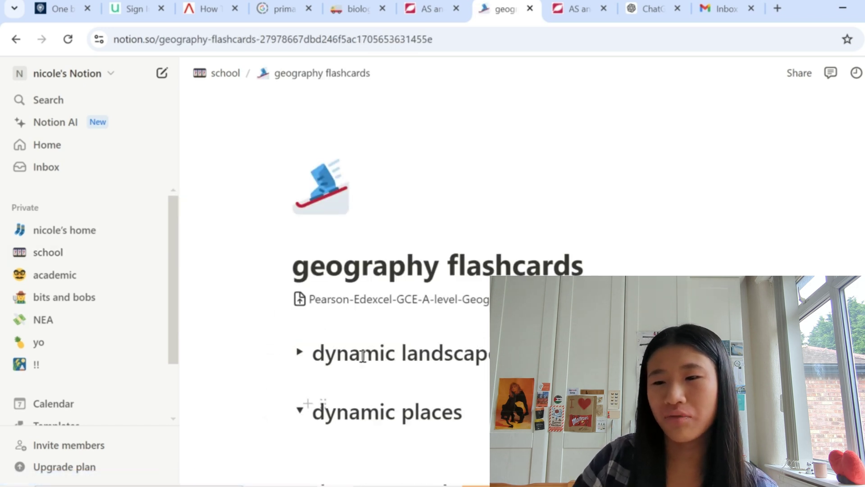
pyautogui.click(380, 307)
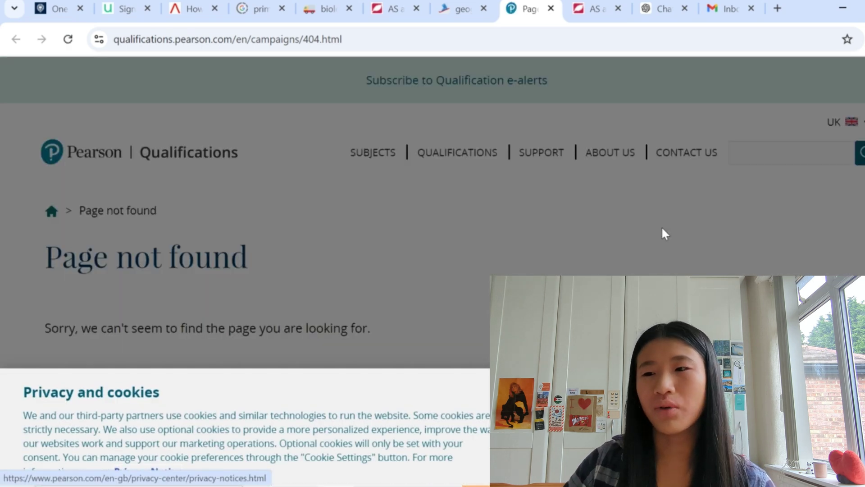
pyautogui.click(551, 8)
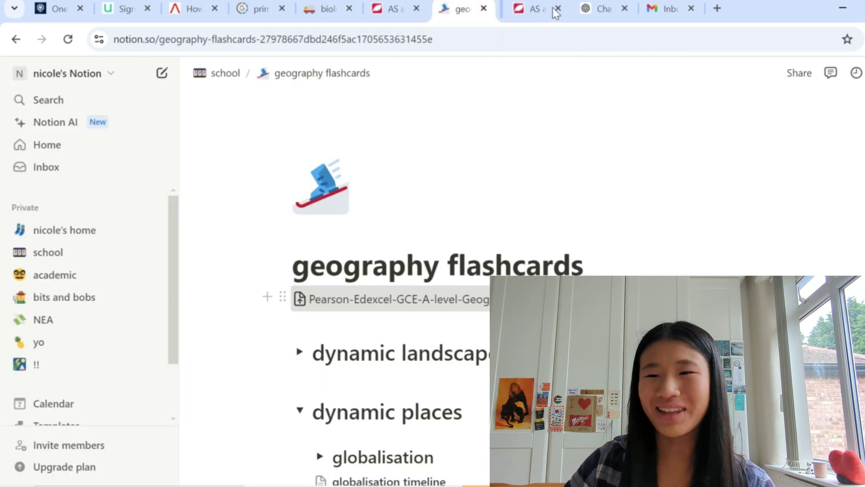
pyautogui.click(208, 74)
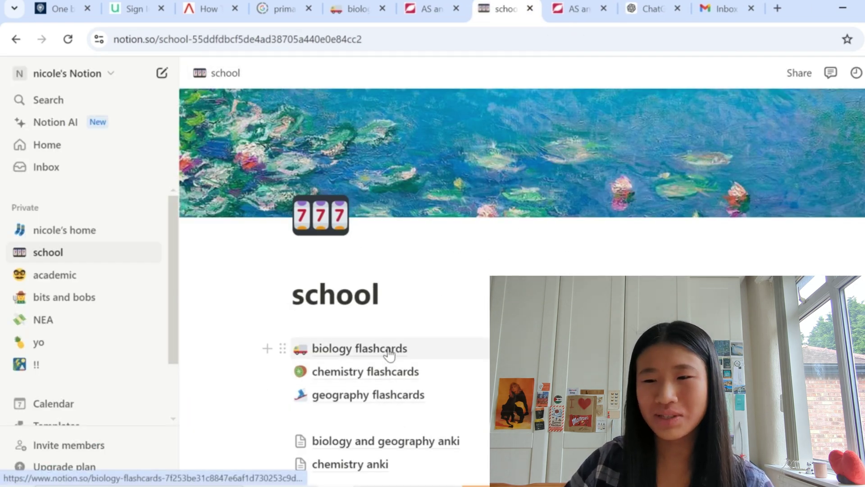
# - Open the biology flashcards page and compare it with the AQA spec's contents page
pyautogui.click(389, 356)
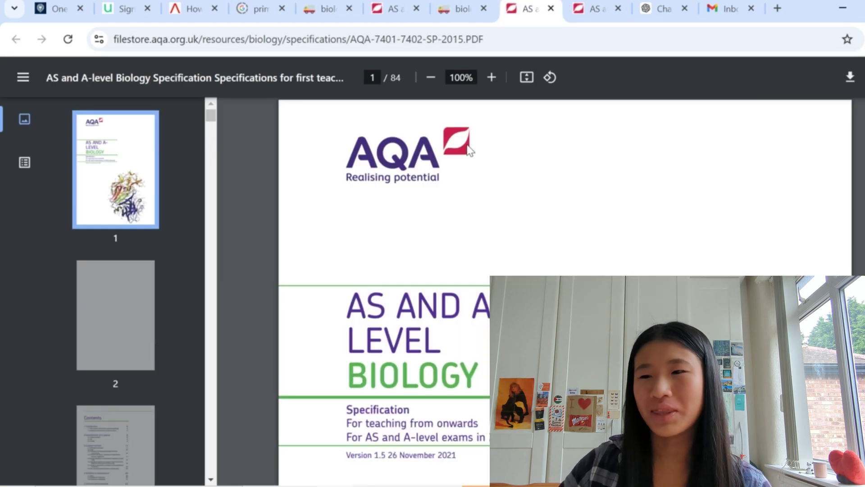
pyautogui.click(144, 448)
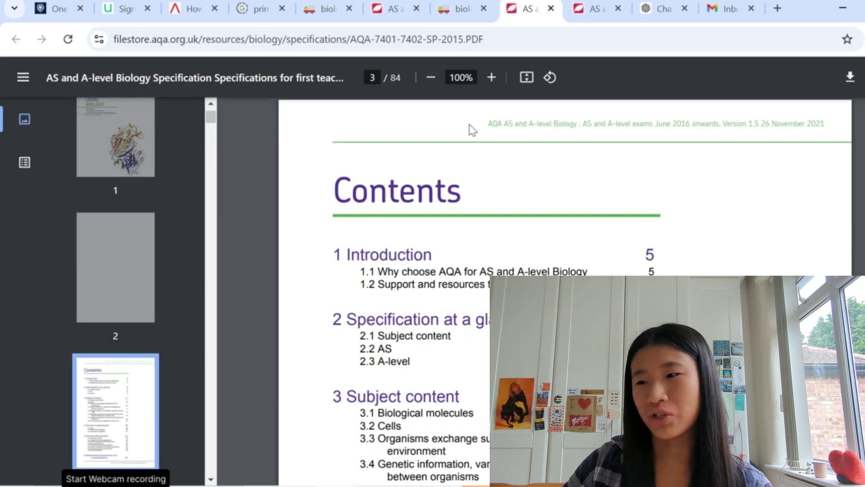
pyautogui.click(462, 9)
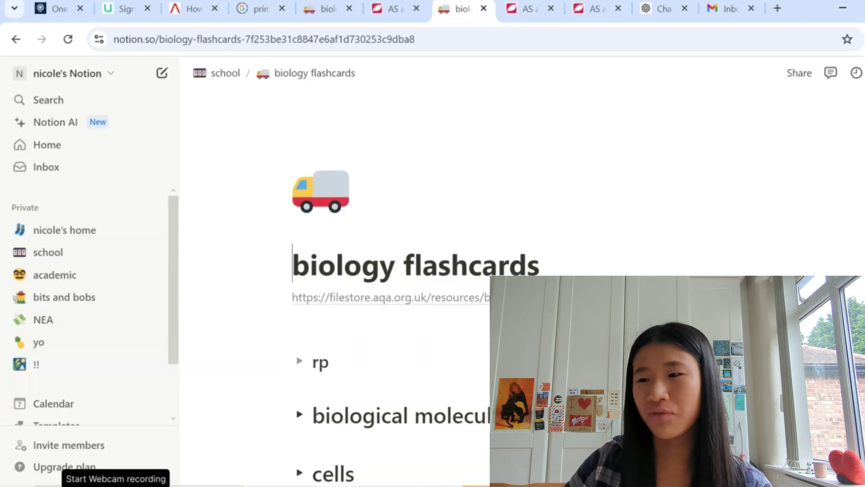
pyautogui.scroll(-7, 320, 102)
pyautogui.scroll(1, 321, 102)
pyautogui.click(532, 11)
pyautogui.scroll(-10, 835, 180)
pyautogui.scroll(2, 835, 180)
pyautogui.scroll(8, 565, 189)
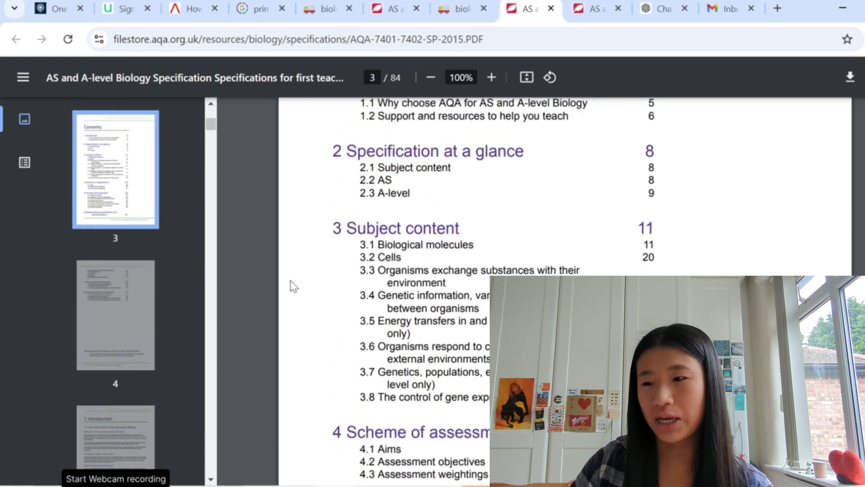
pyautogui.click(453, 8)
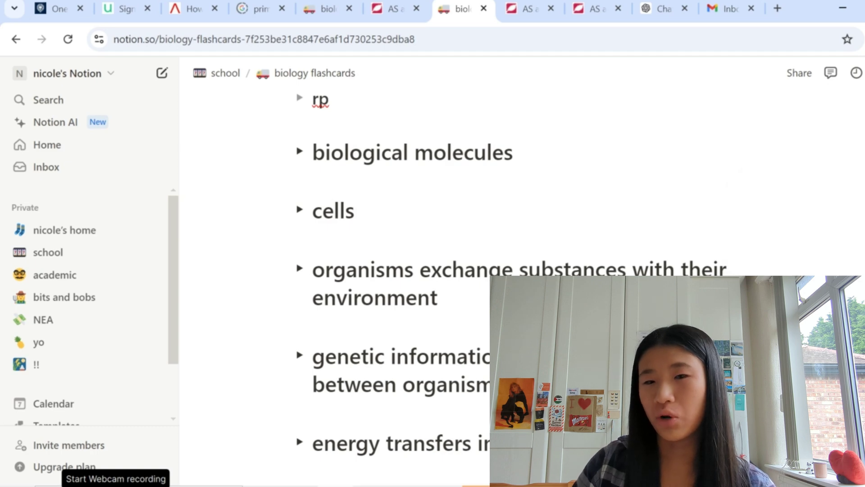
pyautogui.scroll(-4, 433, 271)
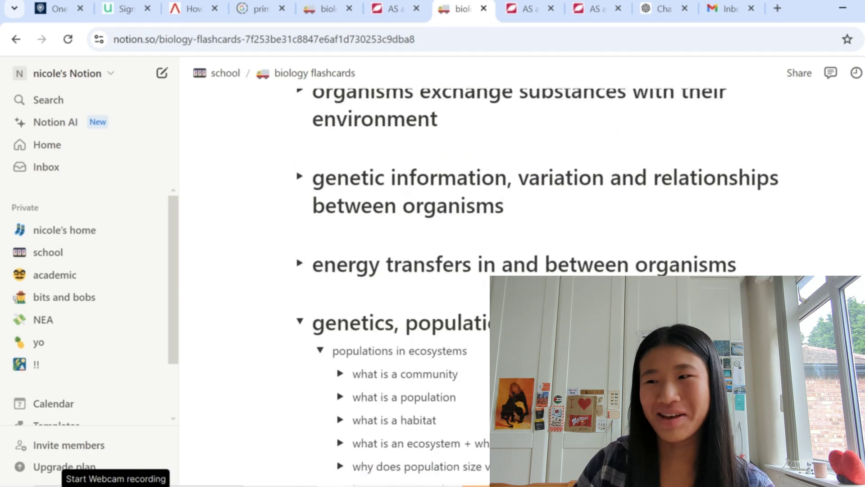
pyautogui.scroll(4, 320, 109)
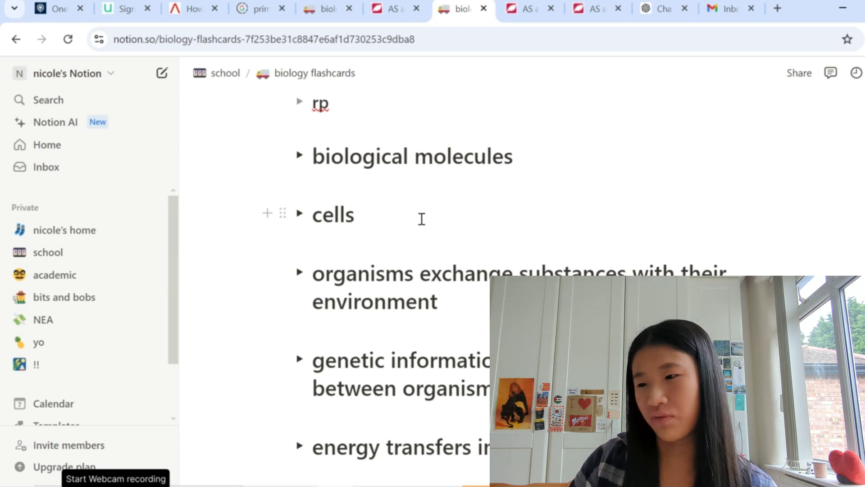
# - Expand the genetic information toggle and switch to the AQA specification PDF
pyautogui.click(299, 359)
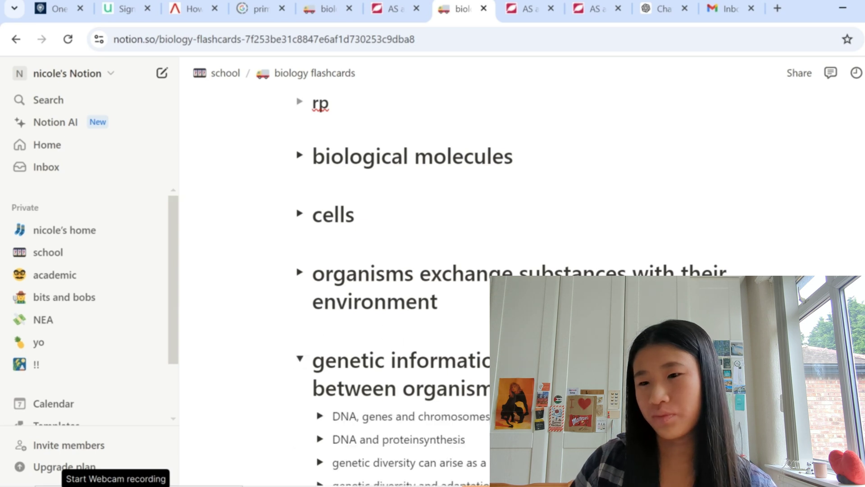
pyautogui.scroll(-5, 511, 288)
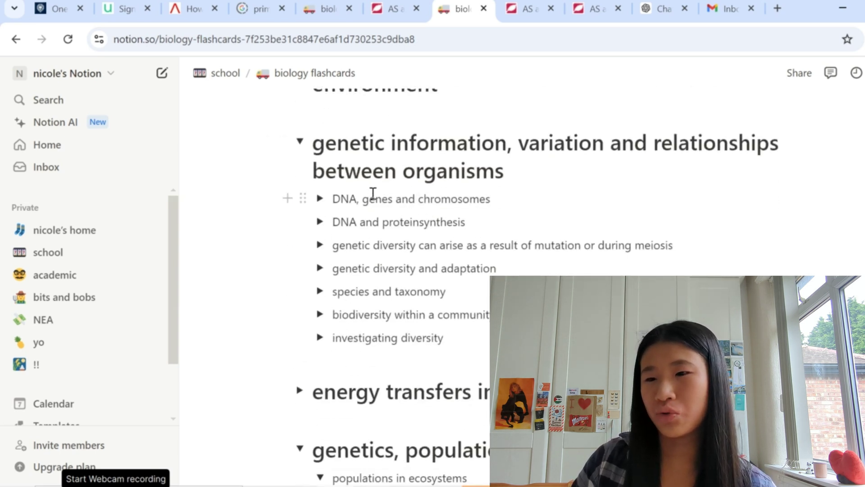
pyautogui.click(533, 14)
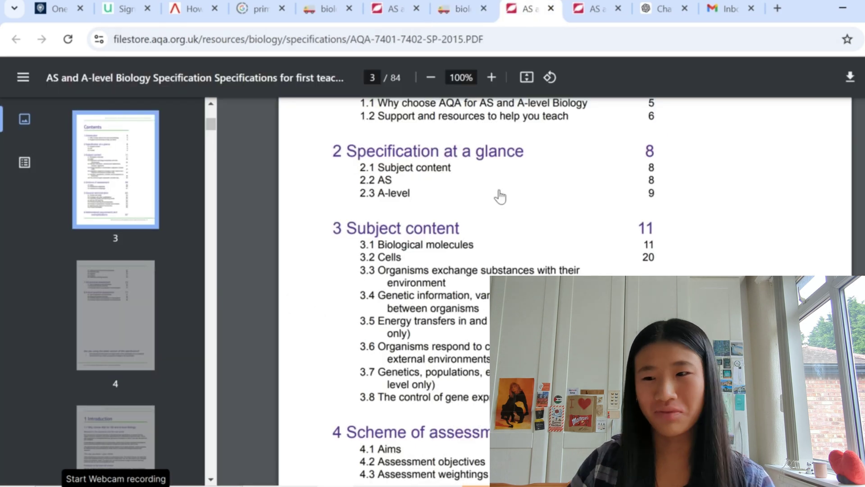
# - Jump to spec section 3.4 and copy its prokaryotic DNA sentence
pyautogui.click(425, 310)
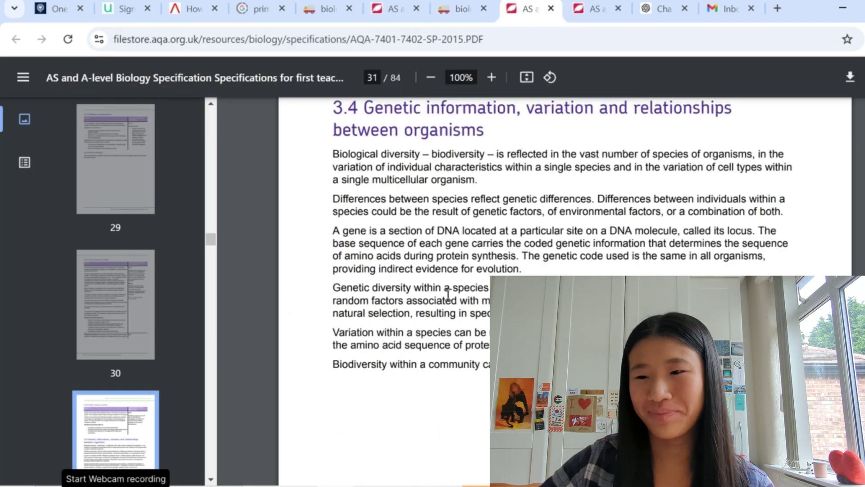
pyautogui.scroll(-12, 452, 292)
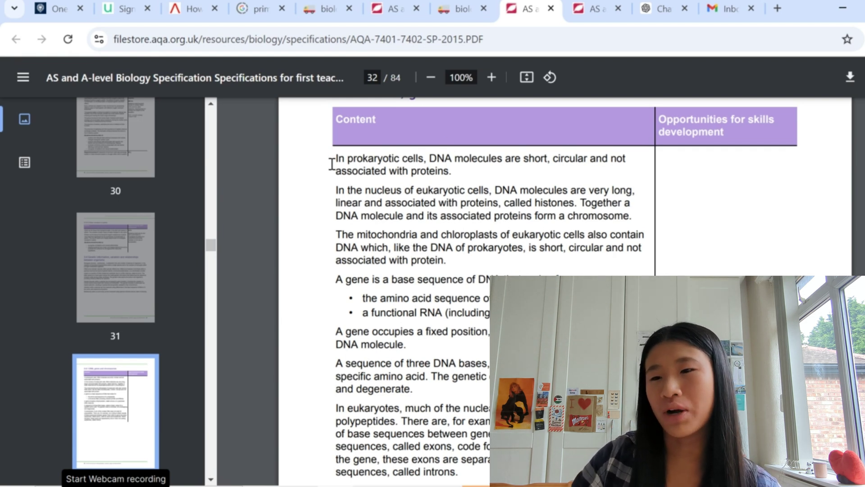
pyautogui.moveTo(334, 160); pyautogui.dragTo(451, 173)
pyautogui.hotkey('ctrl', 'c')
pyautogui.click(494, 178)
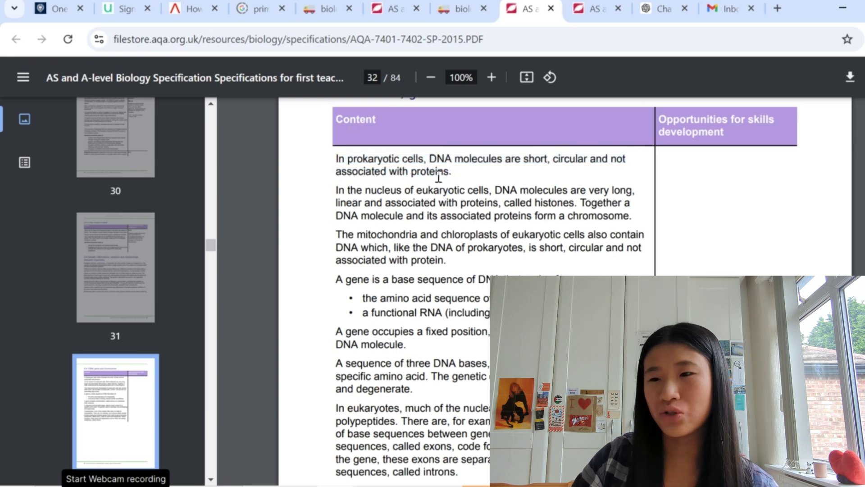
# - Expand DNA, genes and chromosomes and reveal the prokaryotic DNA flashcard answer
pyautogui.click(458, 10)
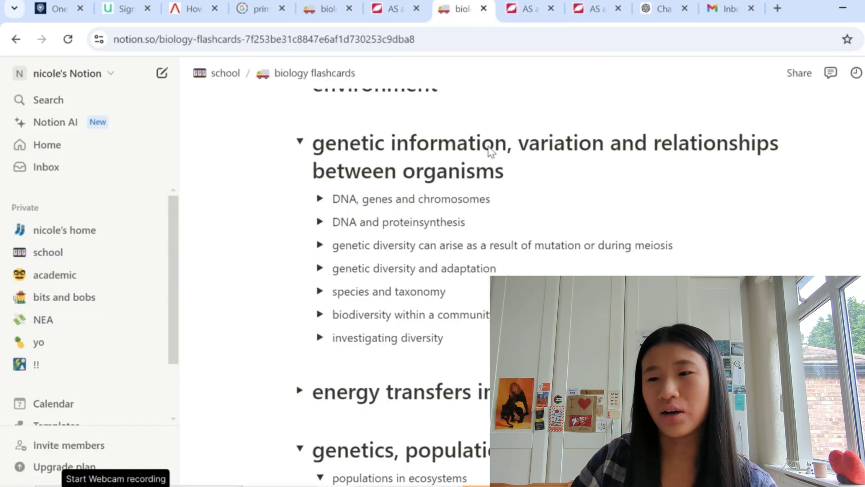
pyautogui.click(319, 199)
pyautogui.click(340, 222)
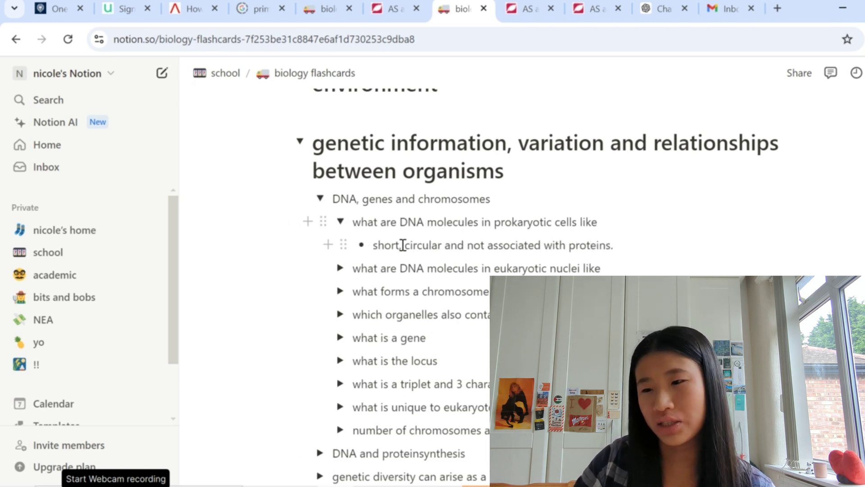
pyautogui.moveTo(378, 246); pyautogui.dragTo(618, 249)
pyautogui.click(543, 61)
# - Compare the matching spec phrase and the DNA, genes and chromosomes heading in the PDF
pyautogui.click(506, 5)
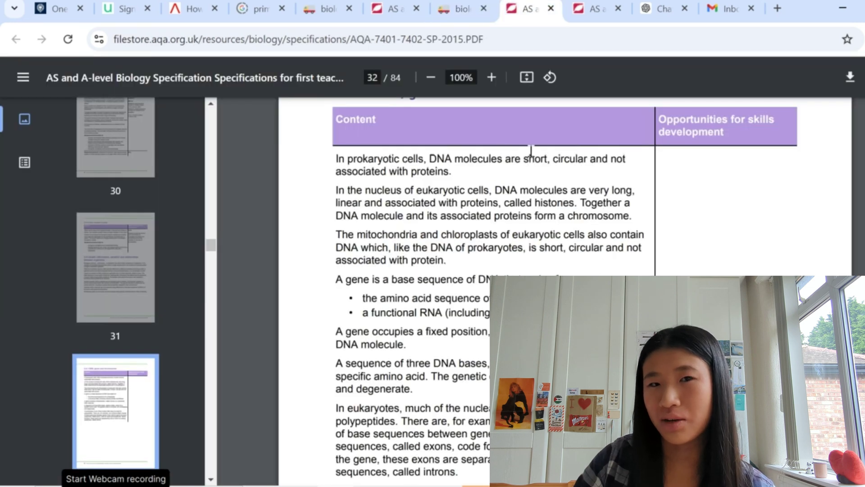
pyautogui.moveTo(523, 159); pyautogui.dragTo(459, 172)
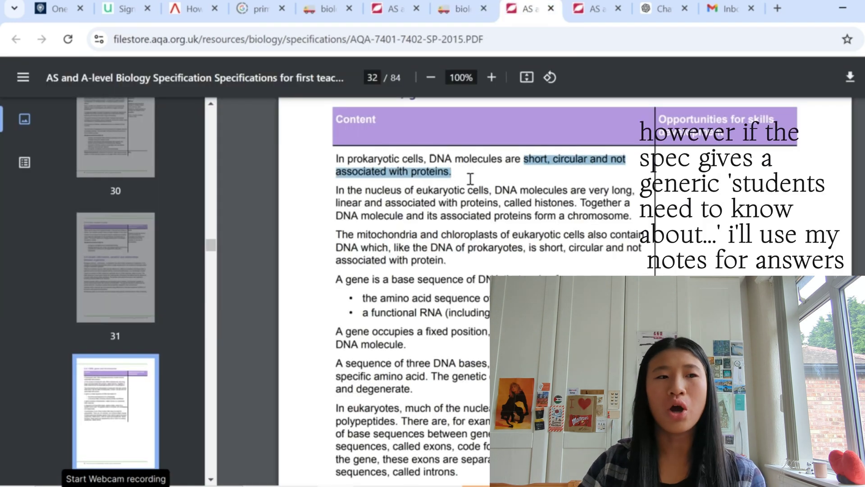
pyautogui.click(470, 179)
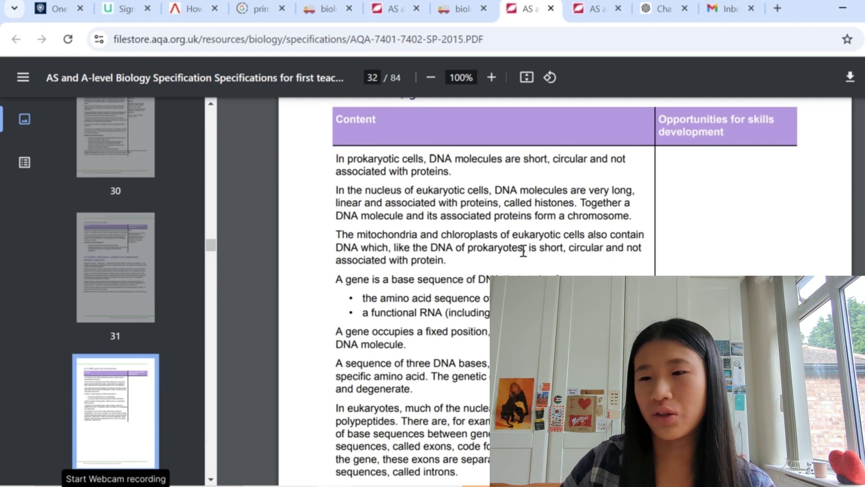
pyautogui.scroll(2, 524, 251)
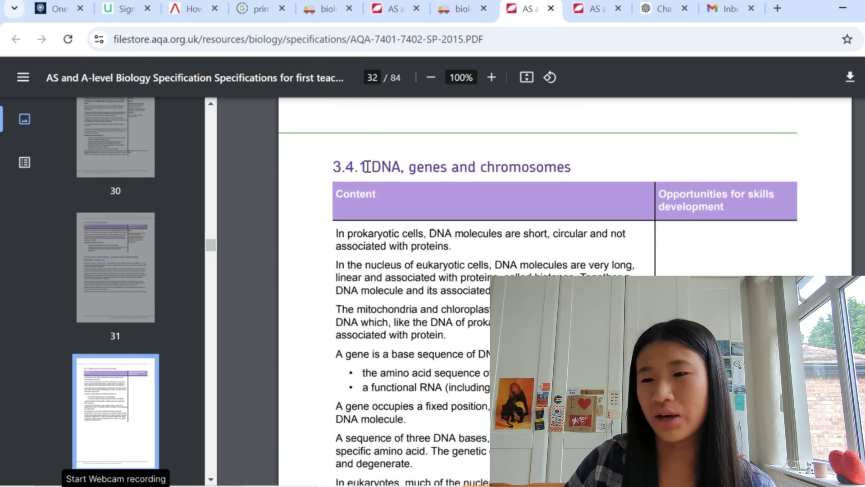
pyautogui.moveTo(368, 167); pyautogui.dragTo(571, 168)
pyautogui.click(594, 173)
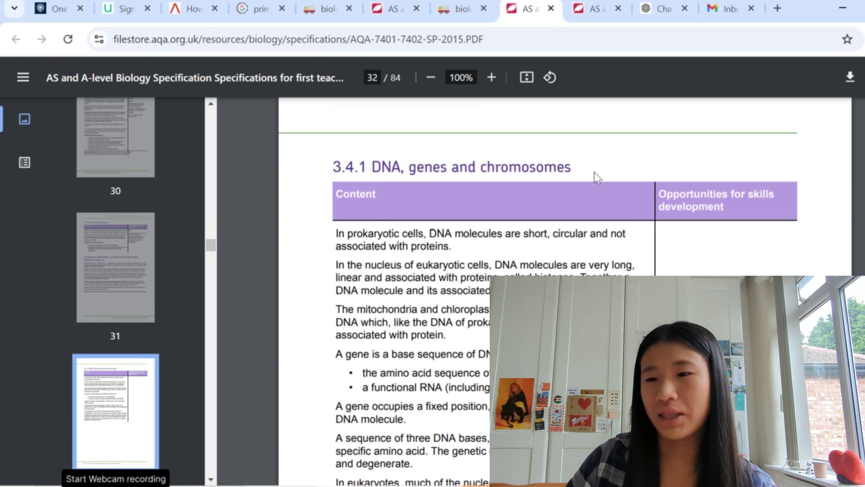
# - Collapse and re-expand the DNA, genes and chromosomes toggle, hiding the prokaryotic answer
pyautogui.click(459, 9)
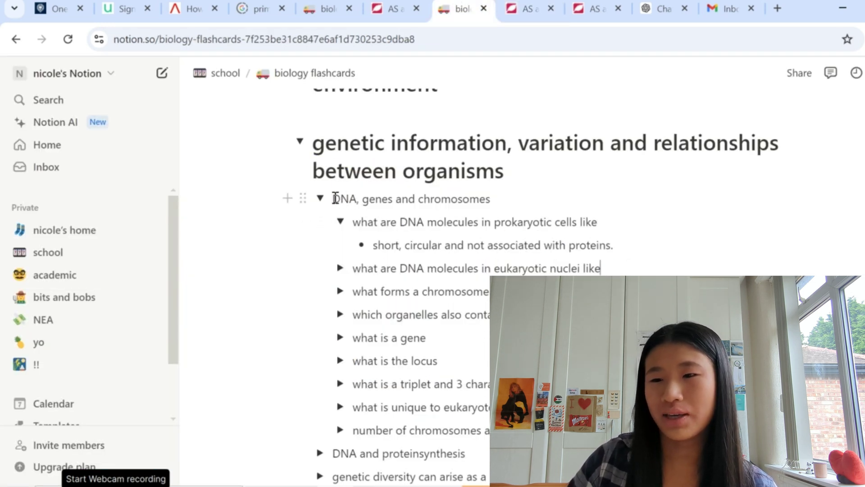
pyautogui.moveTo(336, 199); pyautogui.dragTo(402, 199)
pyautogui.hotkey('ctrl', 'Return')
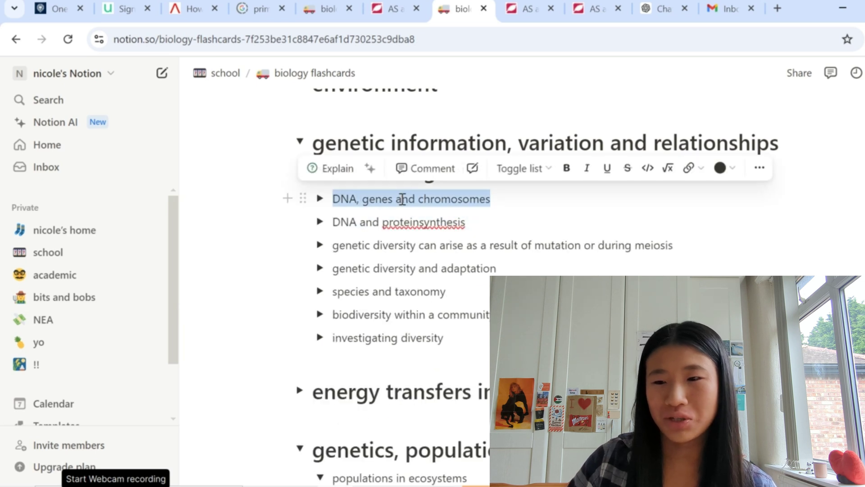
pyautogui.click(320, 199)
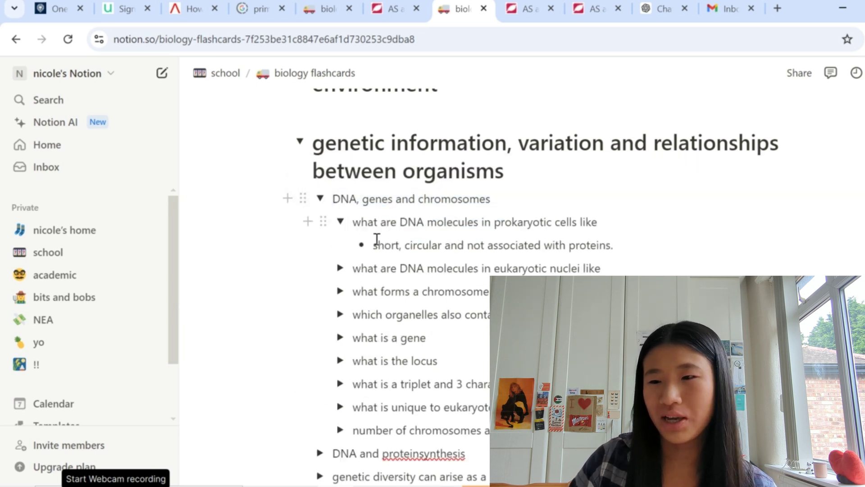
pyautogui.click(341, 222)
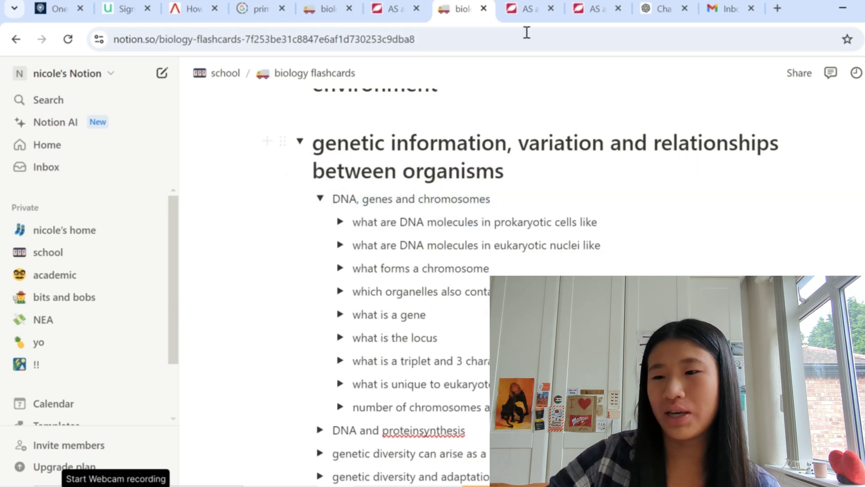
# - Scroll the spec past 3.4.1 to page 33's section 3.4.2
pyautogui.click(527, 8)
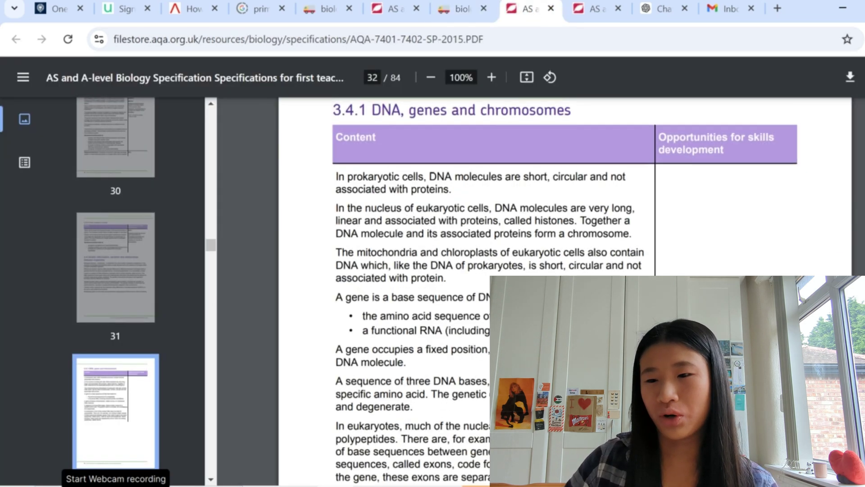
pyautogui.scroll(-1, 527, 203)
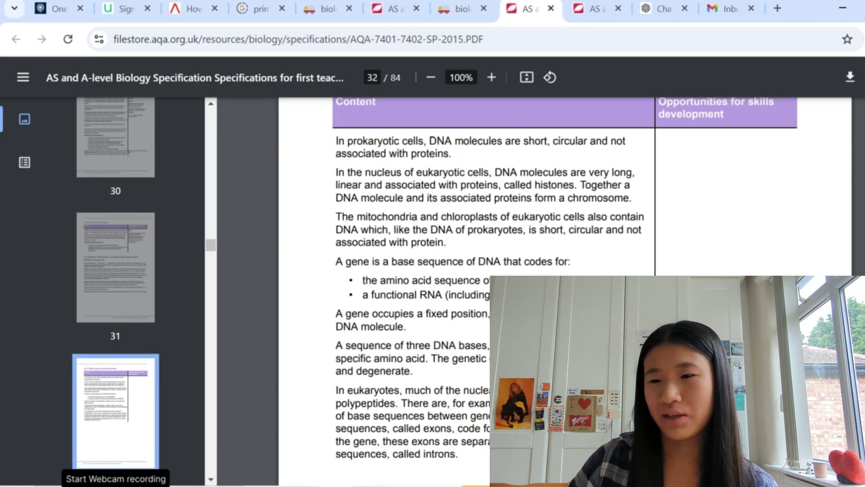
pyautogui.moveTo(468, 456); pyautogui.dragTo(336, 140)
pyautogui.click(487, 307)
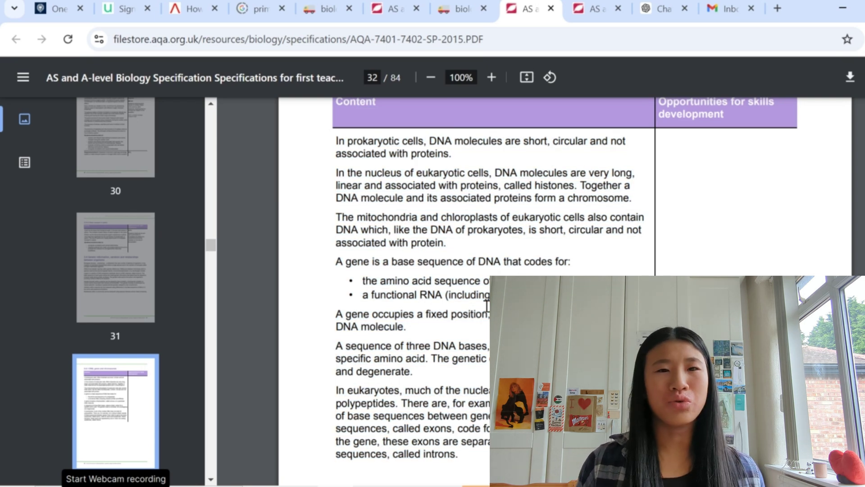
pyautogui.scroll(-5, 487, 306)
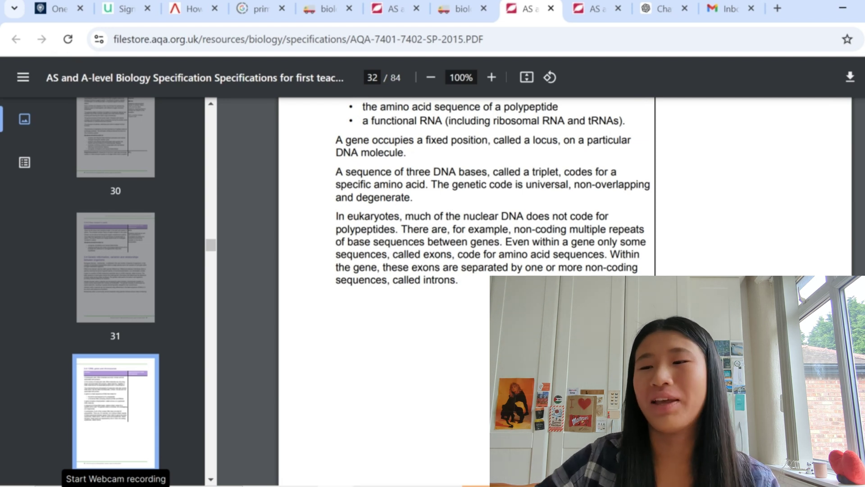
pyautogui.scroll(-10, 473, 289)
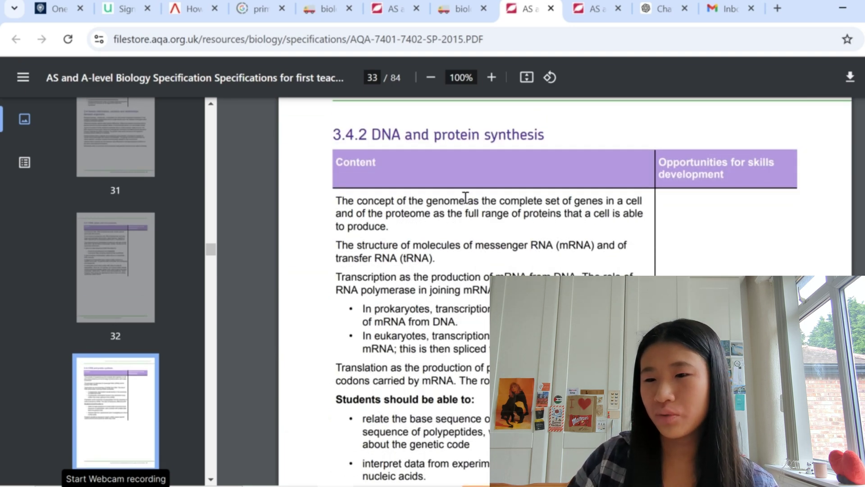
# - Collapse DNA, genes and chromosomes and expand the DNA and proteinsynthesis toggle
pyautogui.click(455, 9)
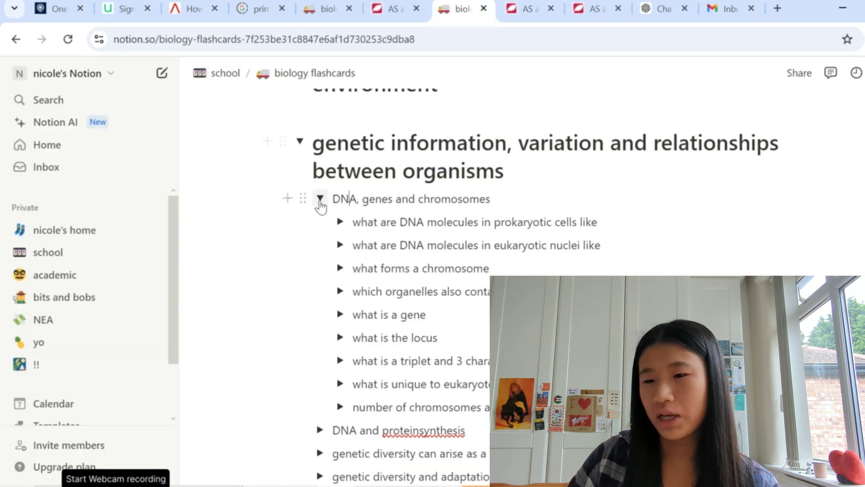
pyautogui.click(320, 201)
pyautogui.click(320, 222)
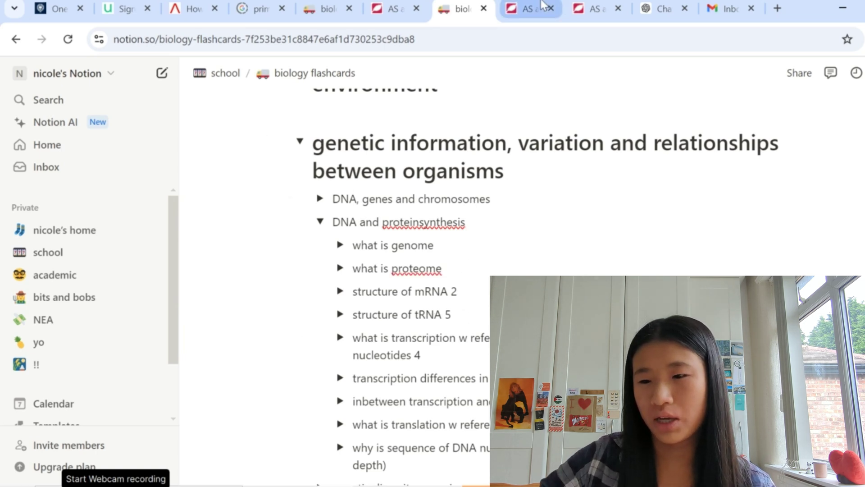
# - Compare the questions with the spec's protein synthesis section, then select the 5 in 'structure of tRNA 5'
pyautogui.click(539, 8)
pyautogui.scroll(-2, 452, 339)
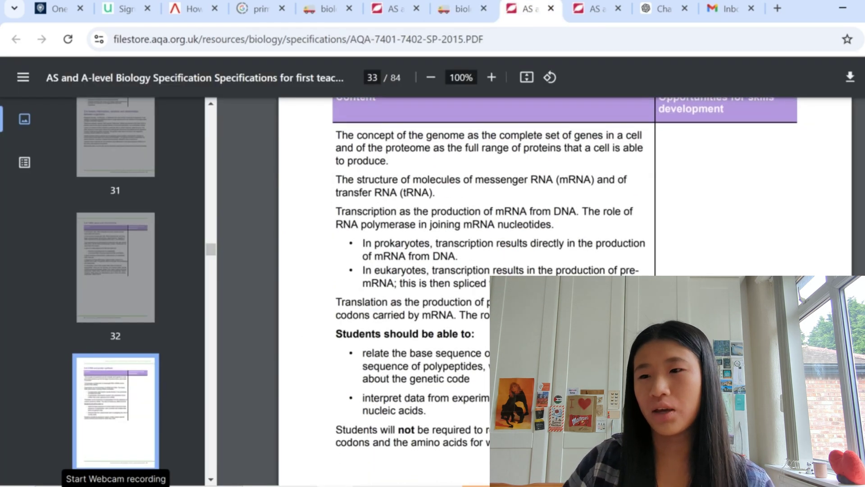
pyautogui.scroll(1, 451, 270)
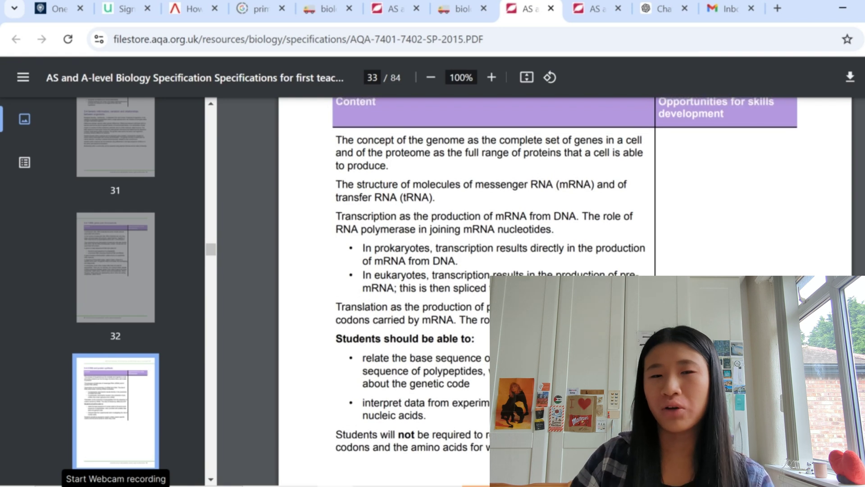
pyautogui.click(466, 5)
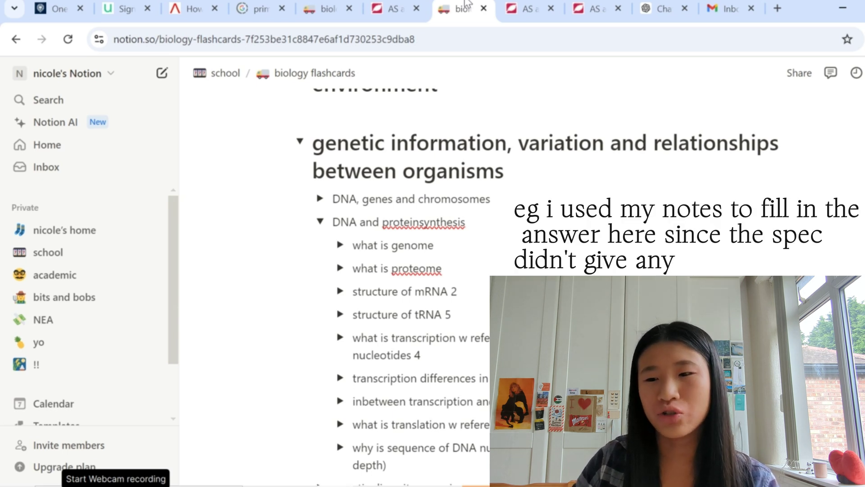
pyautogui.moveTo(445, 314); pyautogui.dragTo(458, 316)
pyautogui.click(459, 316)
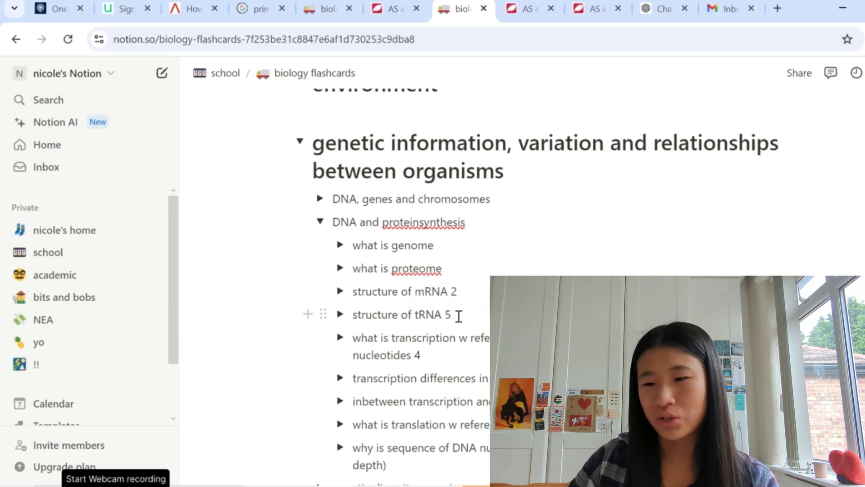
pyautogui.click(341, 314)
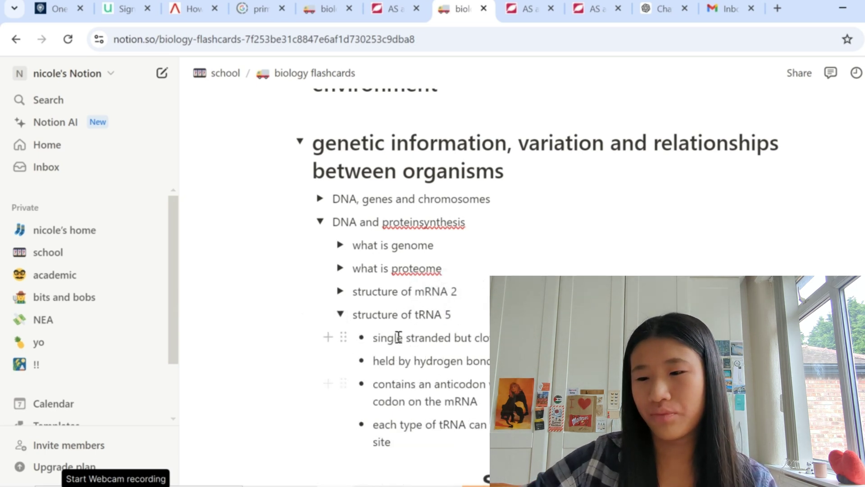
pyautogui.scroll(-5, 379, 339)
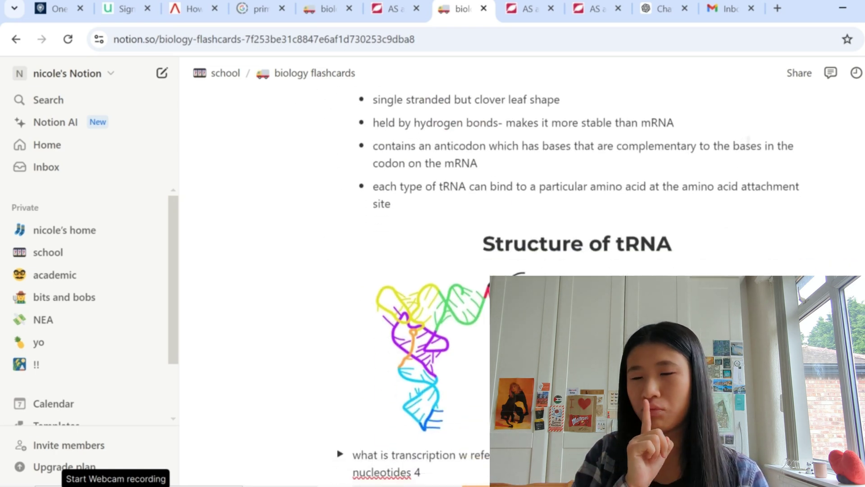
pyautogui.scroll(3, 379, 339)
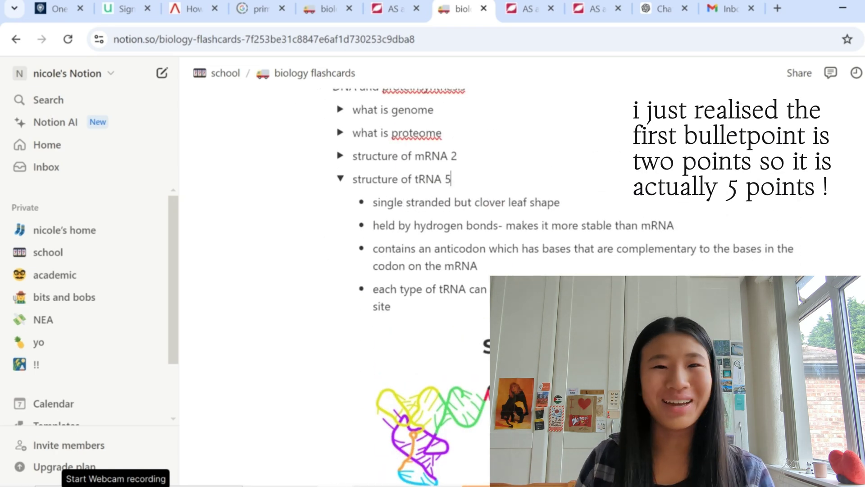
pyautogui.press('BackSpace')
pyautogui.write('4')
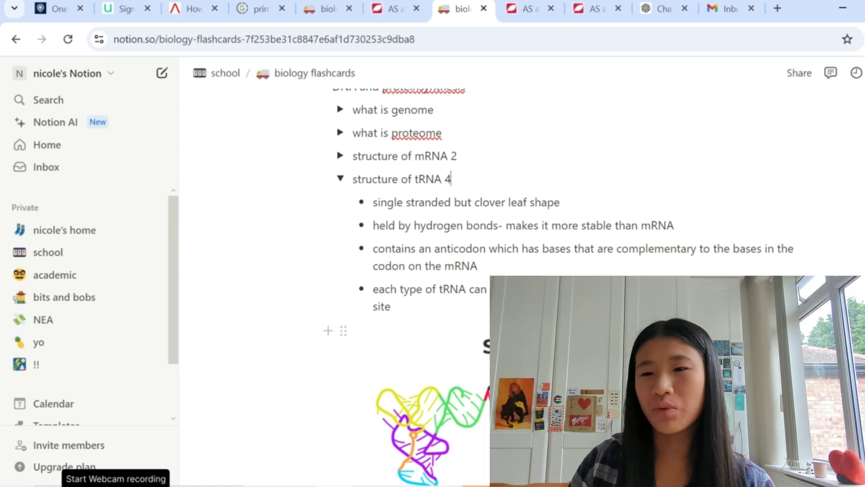
pyautogui.click(340, 179)
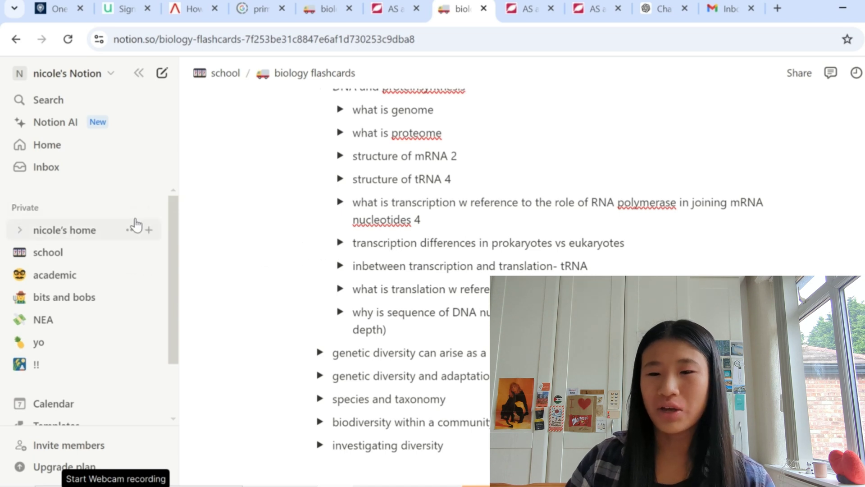
# - Create a new private page titled 'notion tutorial'
pyautogui.click(149, 208)
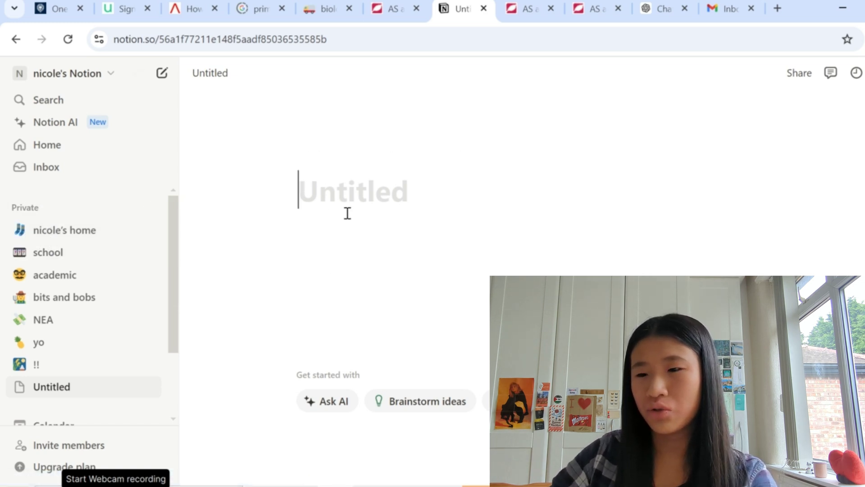
pyautogui.write('notion tuto')
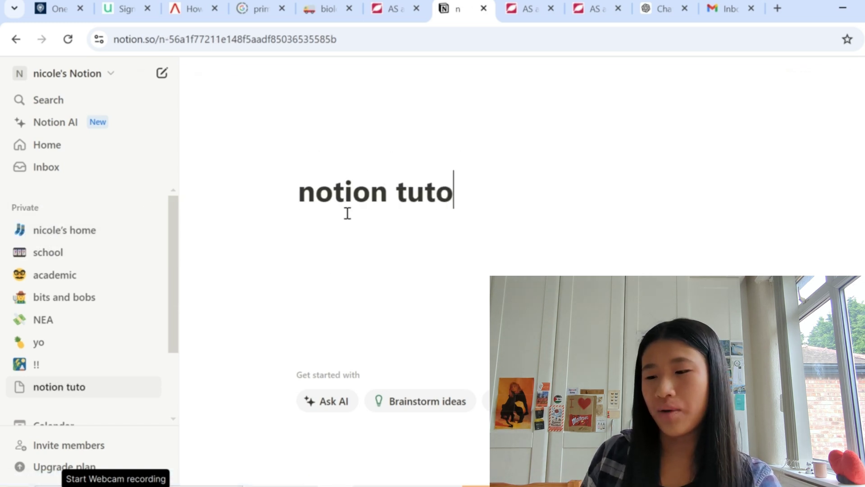
pyautogui.write('rial')
pyautogui.press('Return')
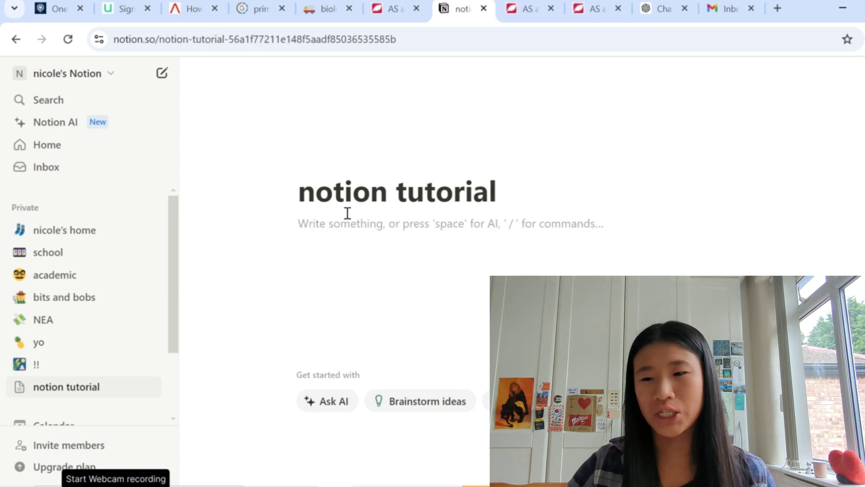
# - Add a sub-page named 'another page' via /page and return to notion tutorial
pyautogui.write('/')
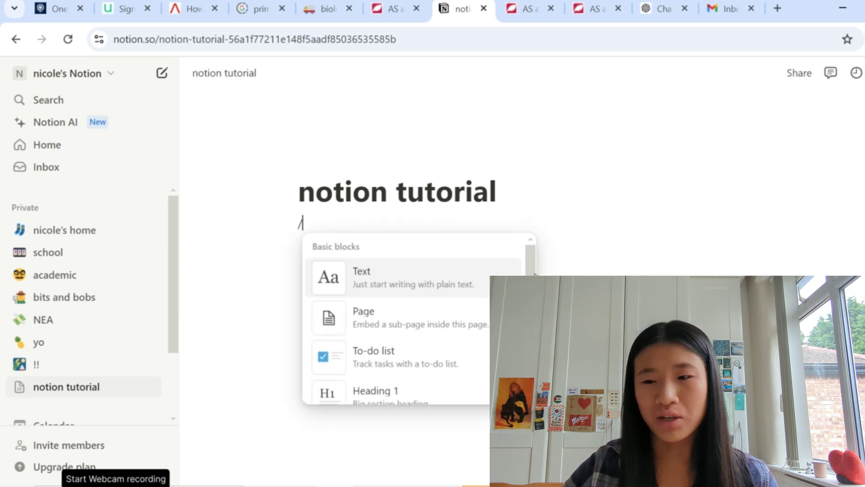
pyautogui.scroll(-1, 532, 270)
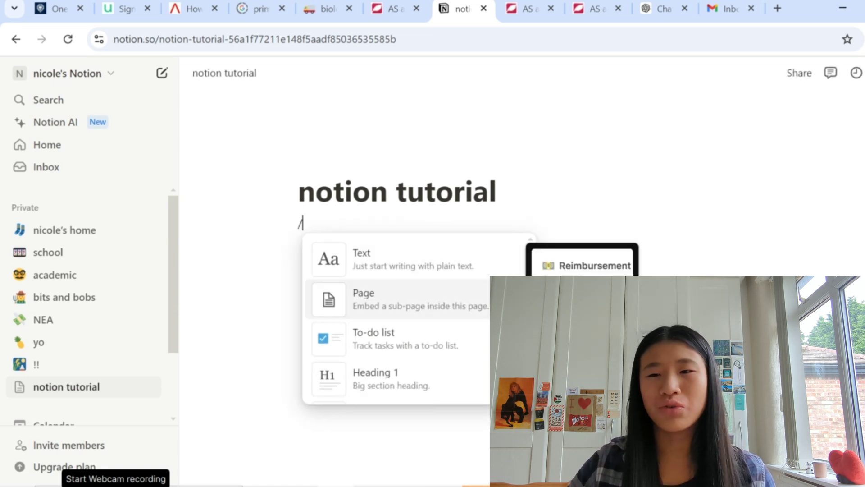
pyautogui.click(376, 293)
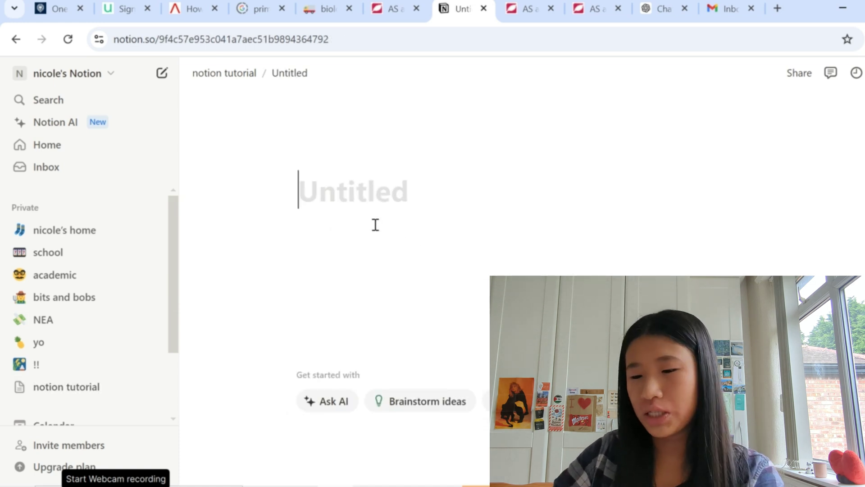
pyautogui.write('another page')
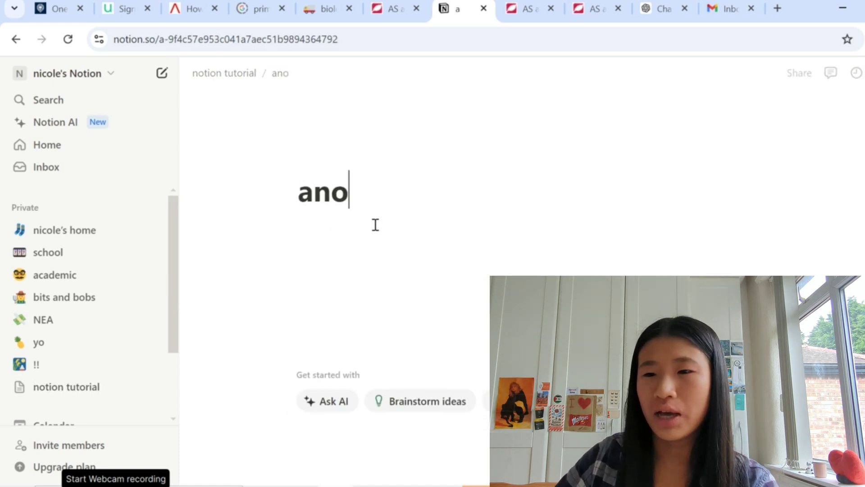
pyautogui.click(242, 72)
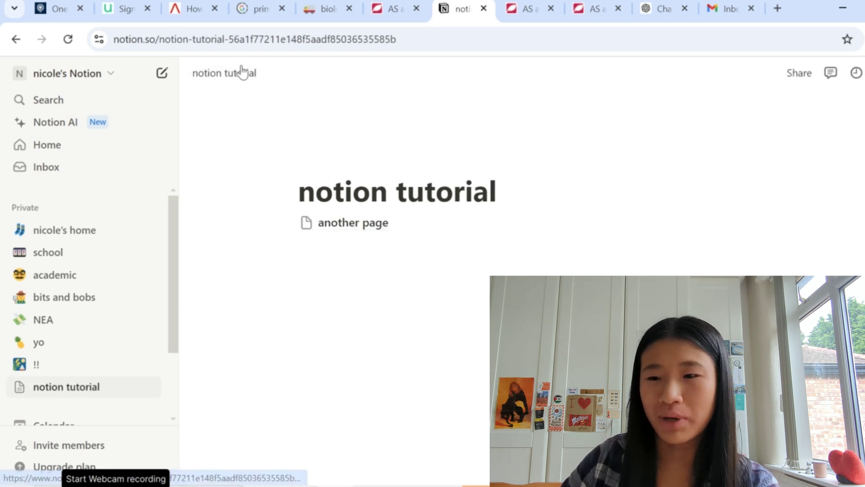
pyautogui.click(345, 228)
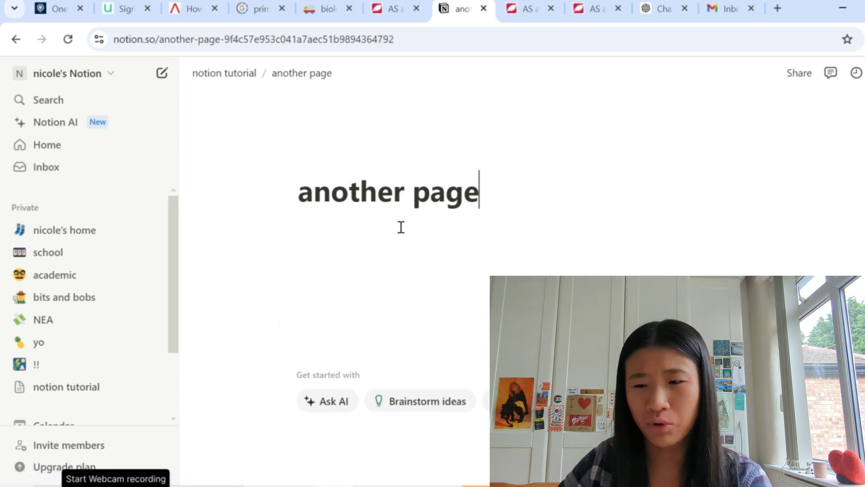
pyautogui.click(216, 72)
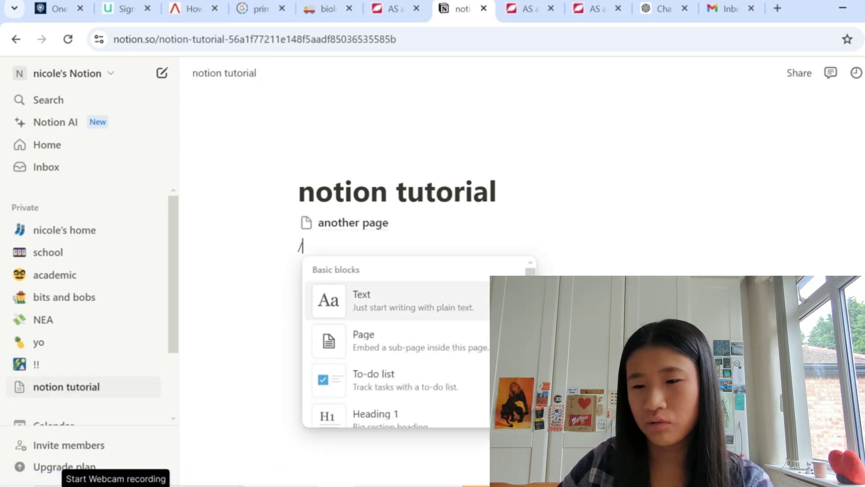
# - Scroll through the slash menu's block types below the 'another page' link
pyautogui.scroll(-4, 419, 343)
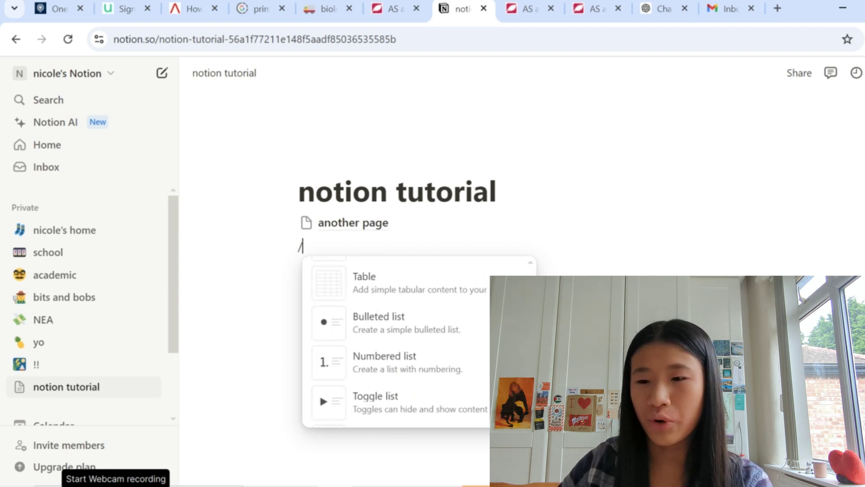
pyautogui.scroll(-3, 419, 343)
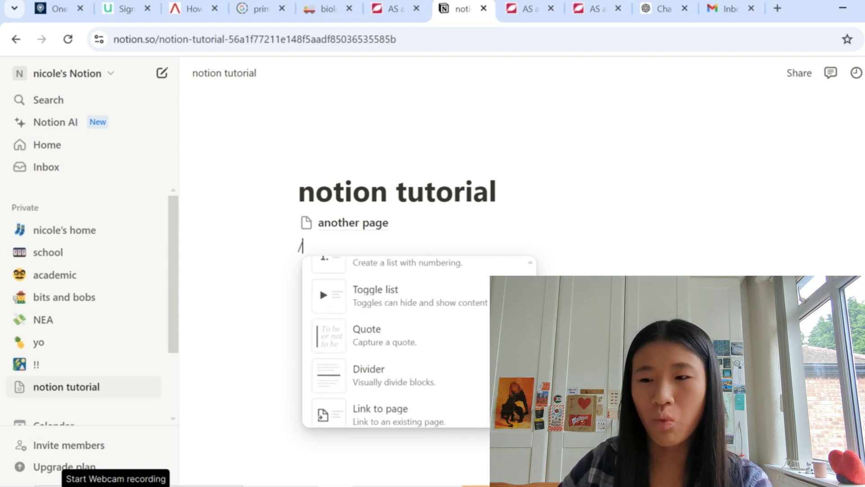
pyautogui.scroll(-3, 419, 343)
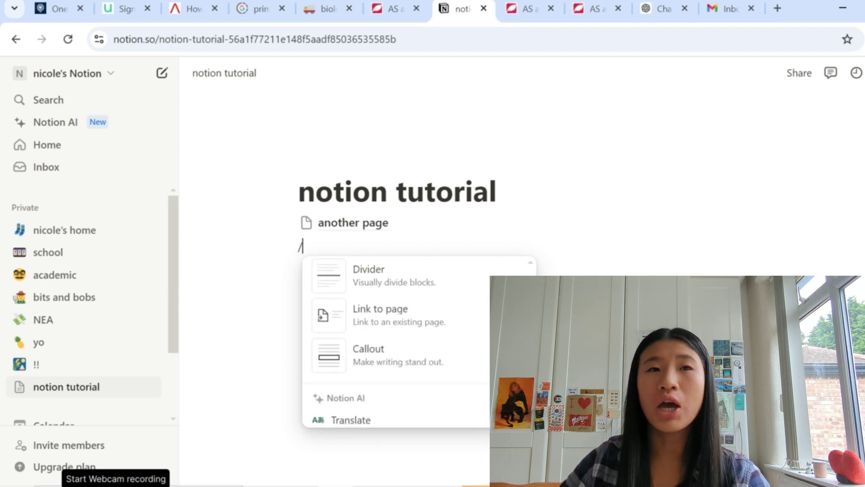
pyautogui.scroll(-2, 420, 342)
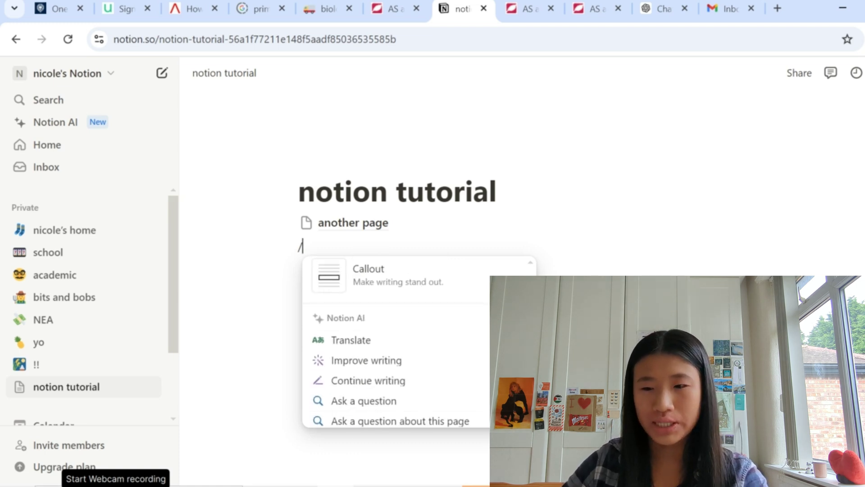
pyautogui.scroll(-1, 419, 343)
pyautogui.scroll(-3, 419, 342)
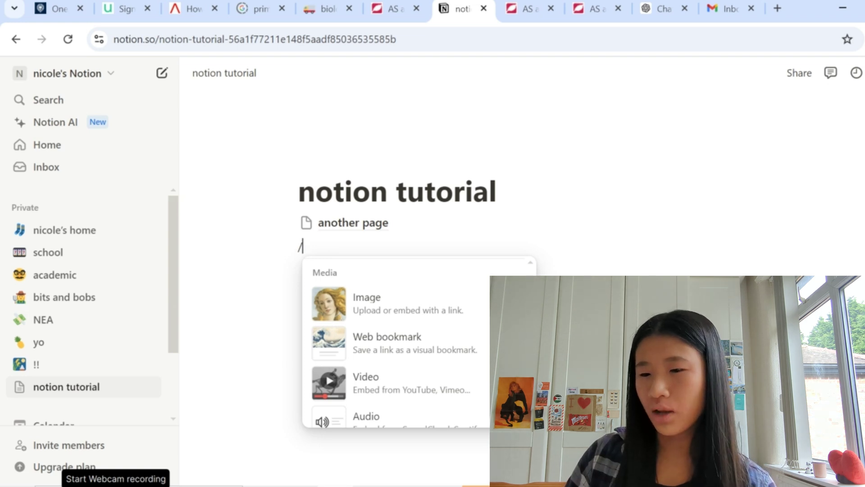
pyautogui.scroll(-4, 397, 342)
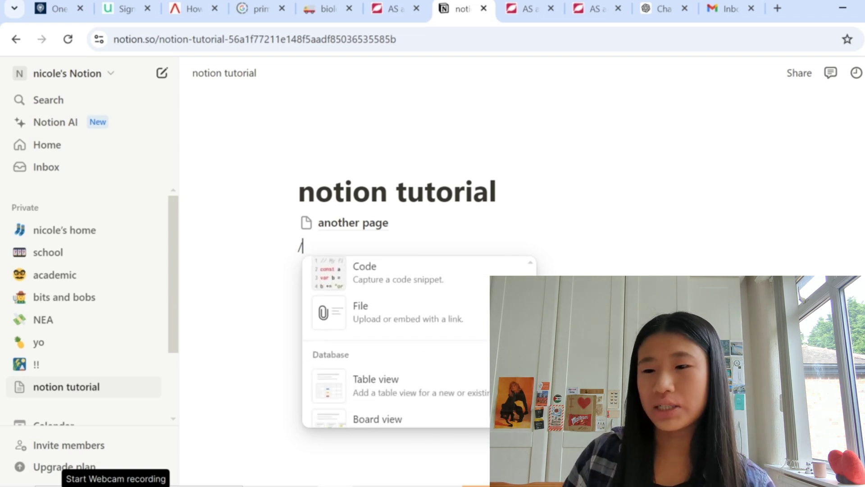
pyautogui.scroll(-8, 397, 342)
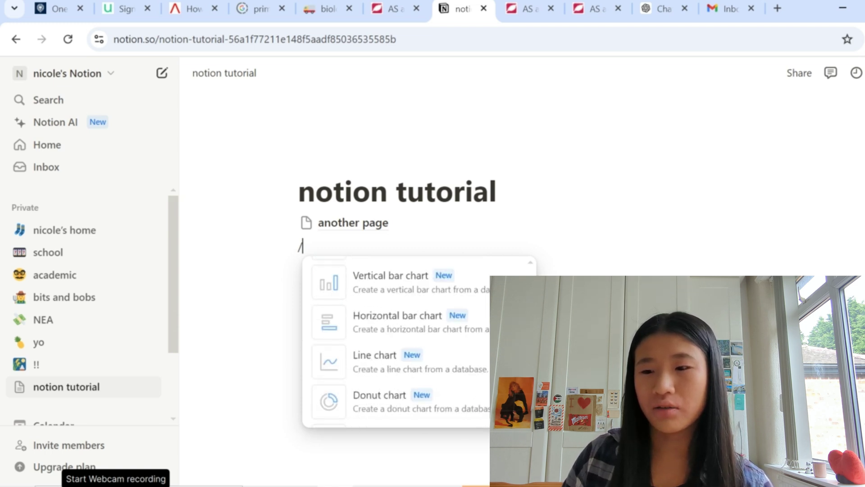
pyautogui.scroll(12, 397, 343)
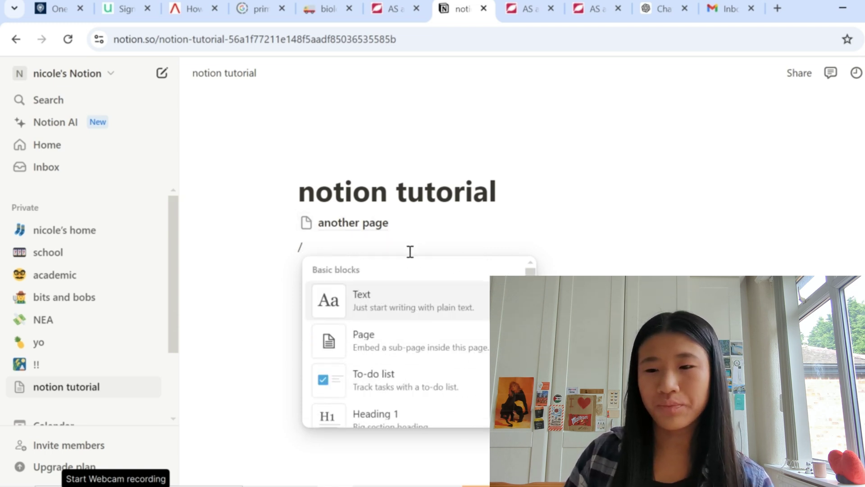
# - Add a to-do item 'Goegrpahy nea' and clear the extra blocks after it
pyautogui.click(402, 373)
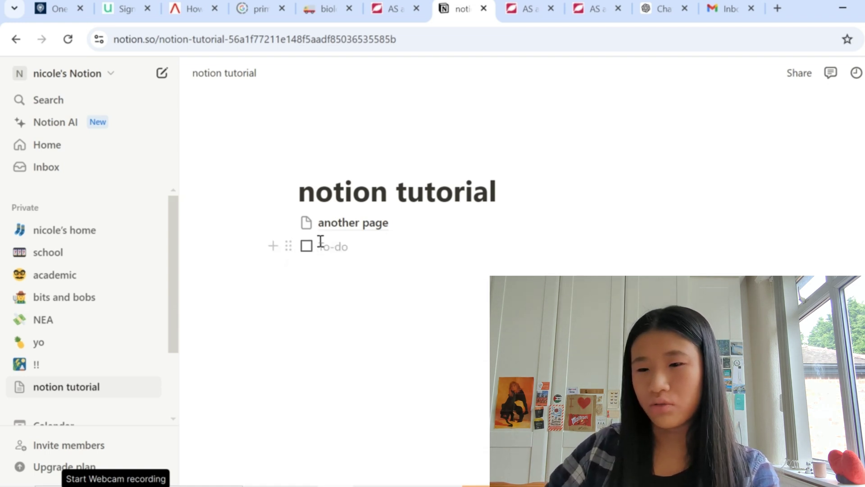
pyautogui.write('Goegrpahy ')
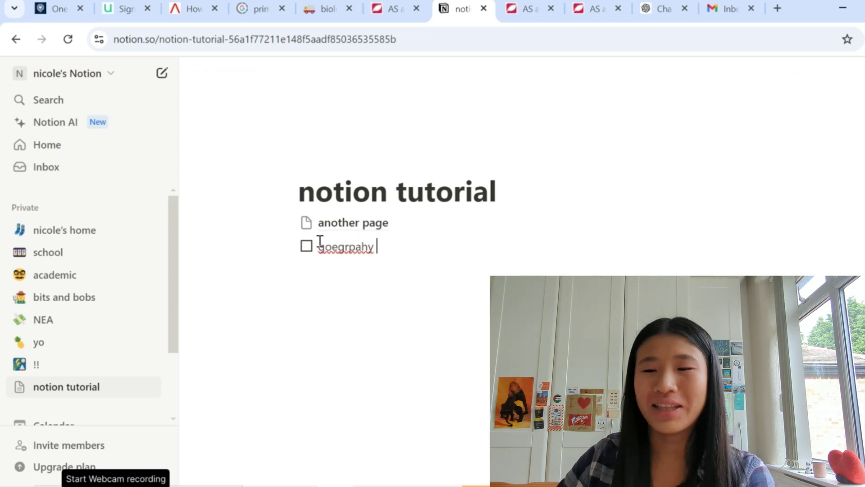
pyautogui.write('nea')
pyautogui.press('Return')
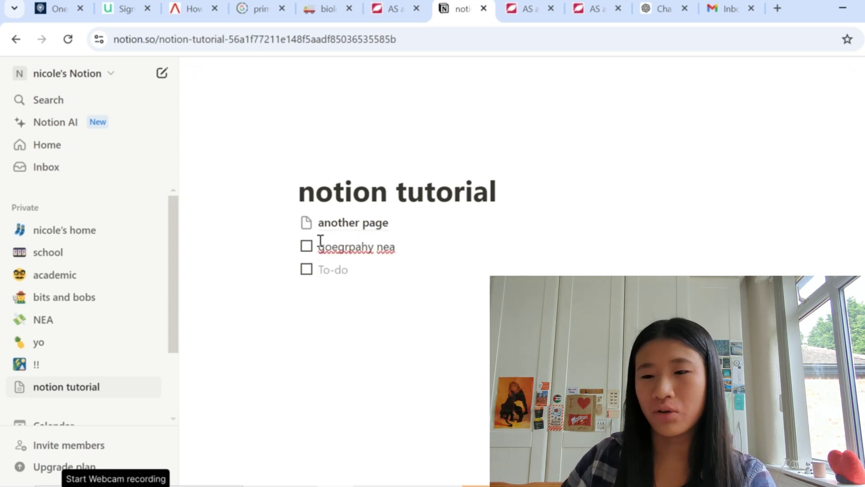
pyautogui.press('BackSpace')
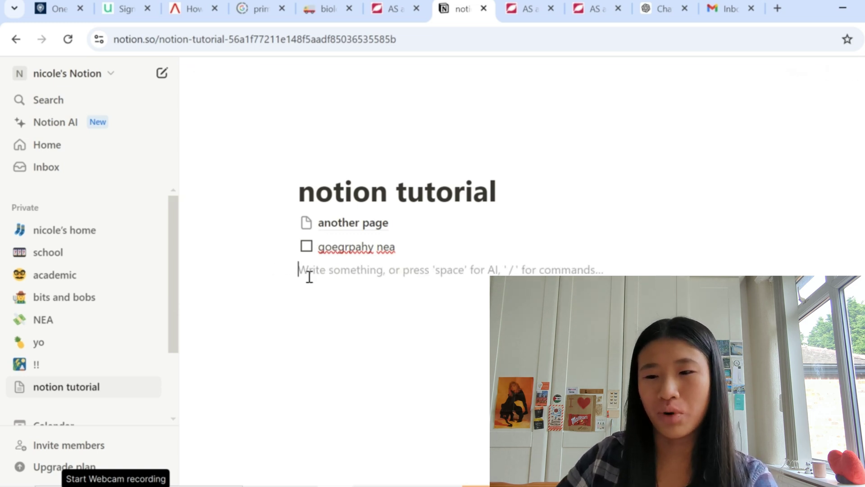
pyautogui.press('Return')
pyautogui.write('kasdf;ak')
pyautogui.press('BackSpace')
pyautogui.press('BackSpace')
pyautogui.press('BackSpace')
pyautogui.press('BackSpace')
pyautogui.press('BackSpace')
pyautogui.press('BackSpace')
pyautogui.press('BackSpace')
pyautogui.press('BackSpace')
pyautogui.press('BackSpace')
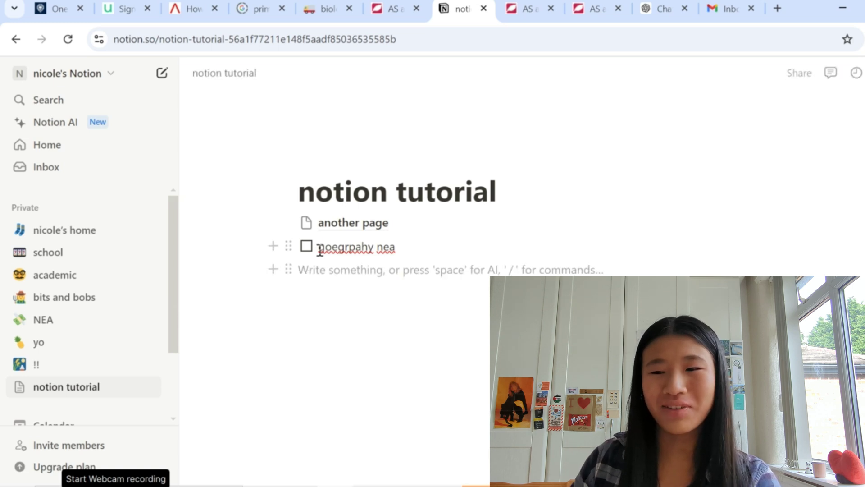
# - Tick and untick the Goegrpahy nea to-do, then bring up its block actions
pyautogui.click(307, 247)
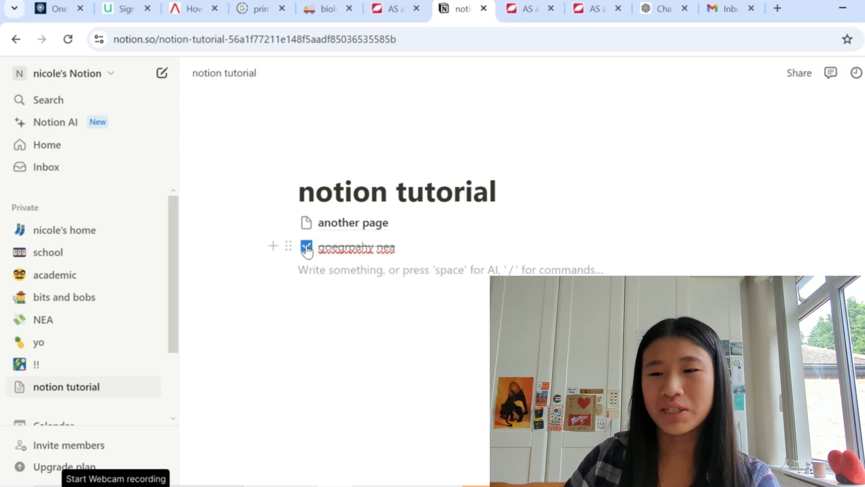
pyautogui.click(307, 247)
pyautogui.click(288, 246)
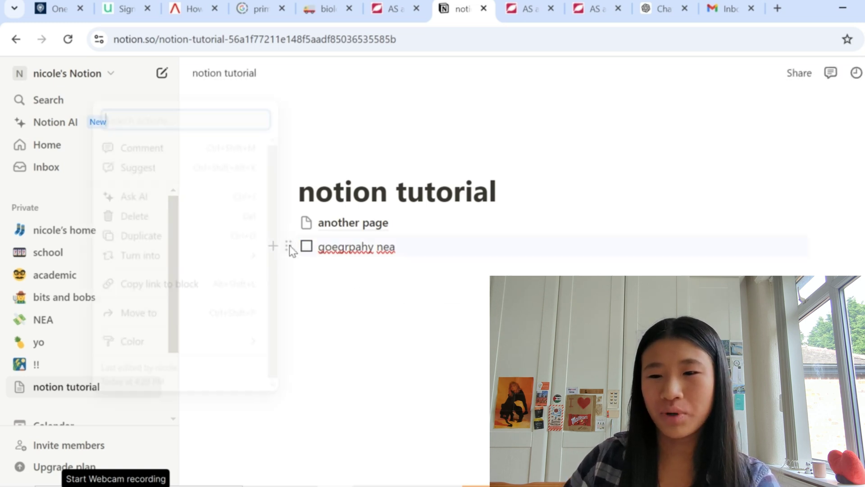
# - Delete the Goegrpahy nea to-do and add a toggle heading 'biology'
pyautogui.click(207, 227)
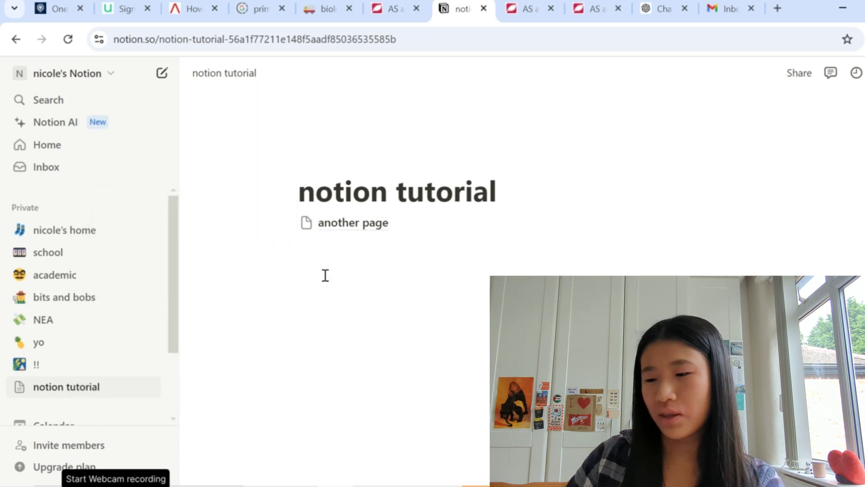
pyautogui.click(310, 259)
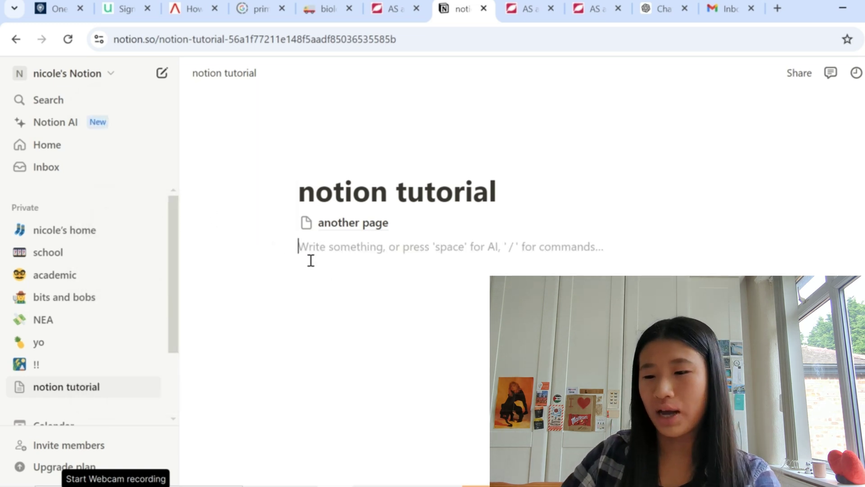
pyautogui.write('/tog')
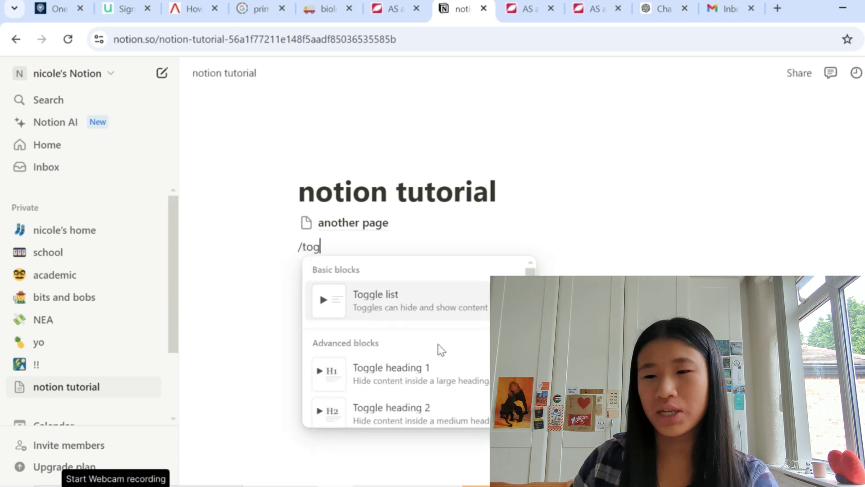
pyautogui.click(441, 426)
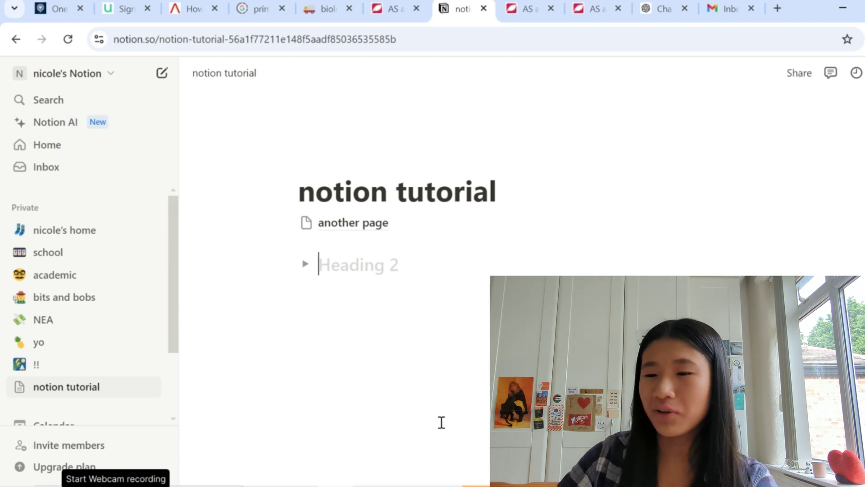
pyautogui.write('biology')
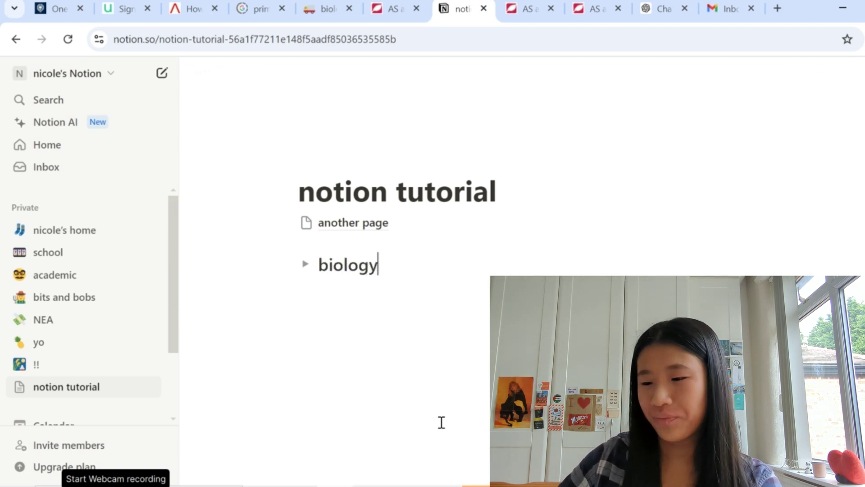
# - Nest toggles 'question 1' and 'question 2' inside the biology heading
pyautogui.click(304, 264)
pyautogui.click(342, 294)
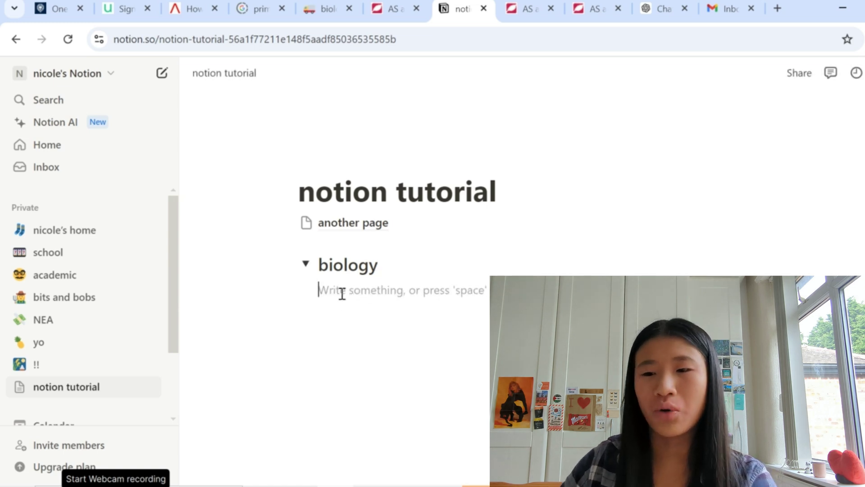
pyautogui.write('/tog')
pyautogui.click(407, 356)
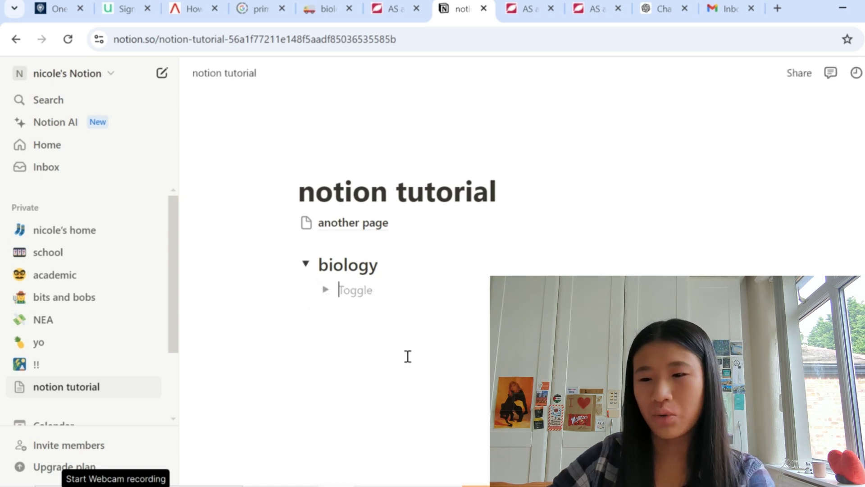
pyautogui.write('question 1')
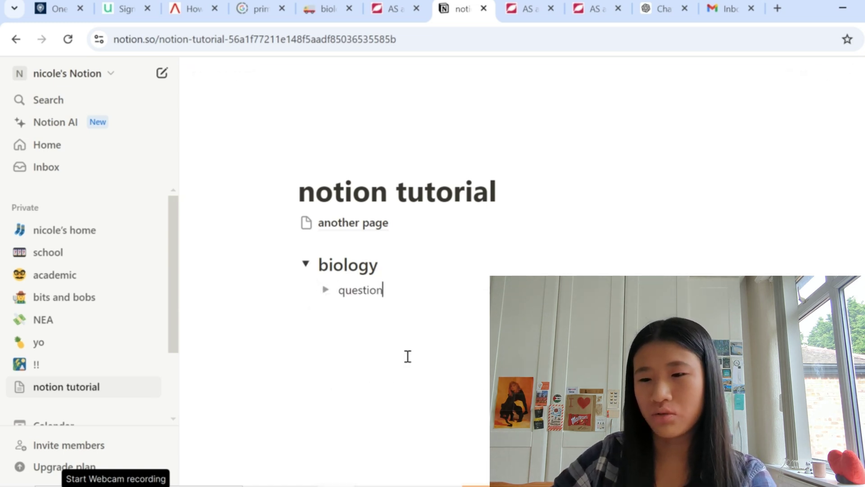
pyautogui.press('Return')
pyautogui.write('question 2')
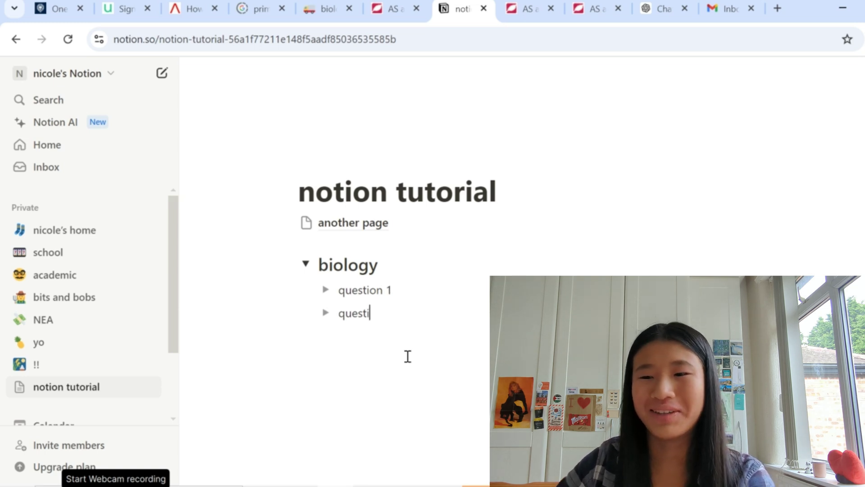
pyautogui.click(325, 289)
pyautogui.click(366, 314)
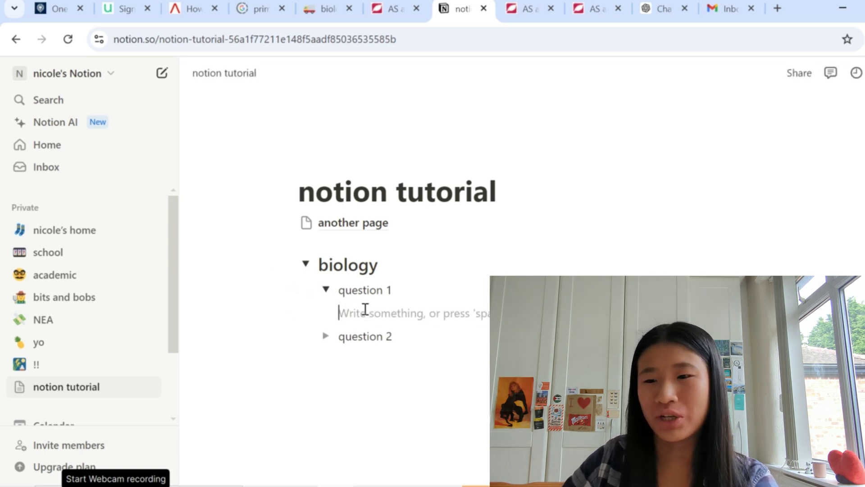
pyautogui.click(326, 290)
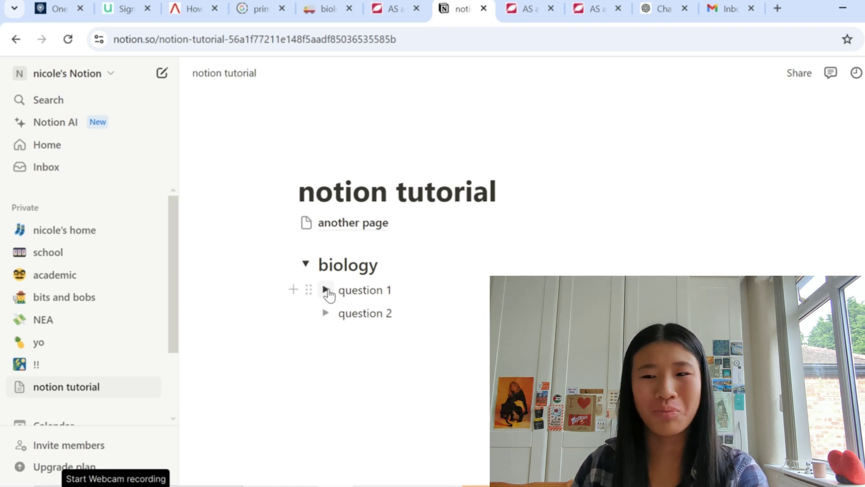
# - Add bullets 'anser 1' and 'answer 2' under question 1, removing a stray arrow
pyautogui.click(326, 290)
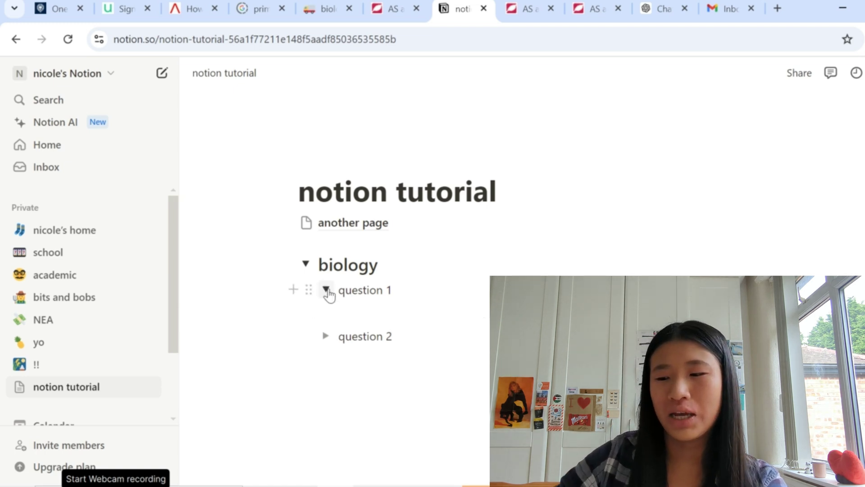
pyautogui.click(356, 310)
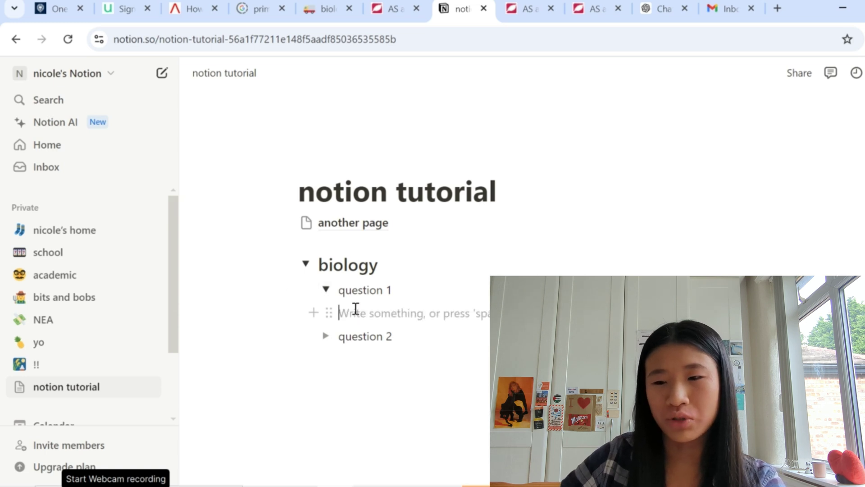
pyautogui.write('-')
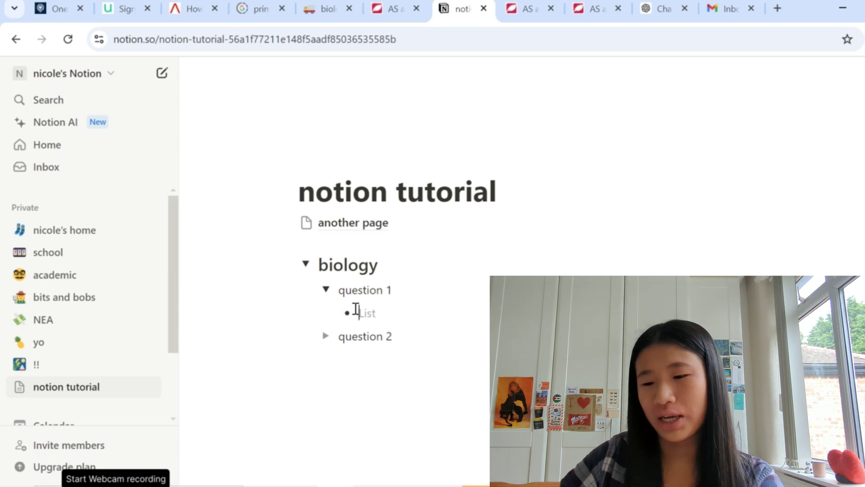
pyautogui.write('anser 1')
pyautogui.press('Return')
pyautogui.write('answer 2')
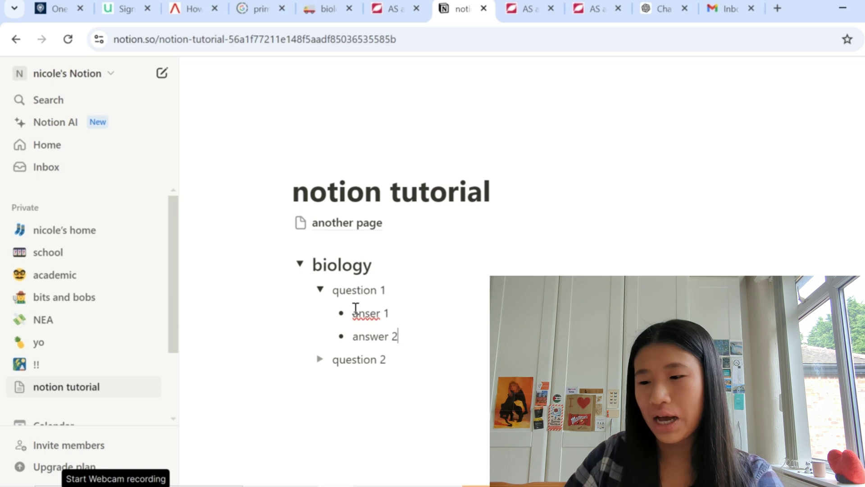
pyautogui.press('Return')
pyautogui.press('Return')
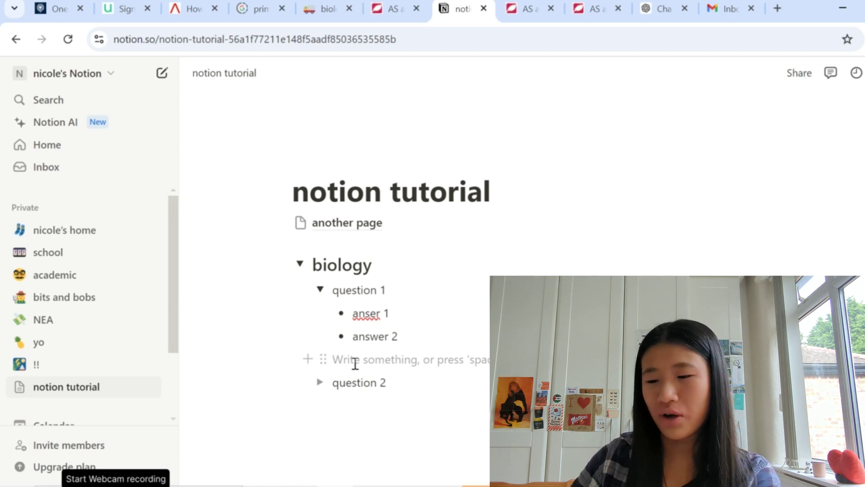
pyautogui.write('-')
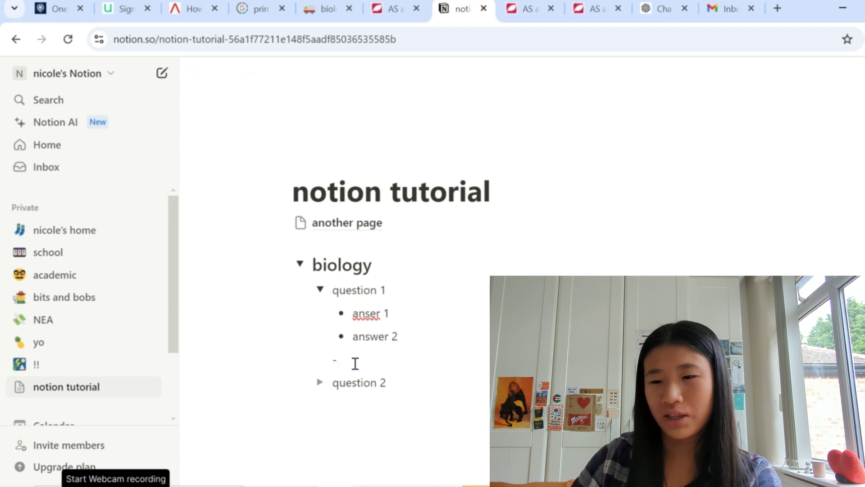
pyautogui.write('>')
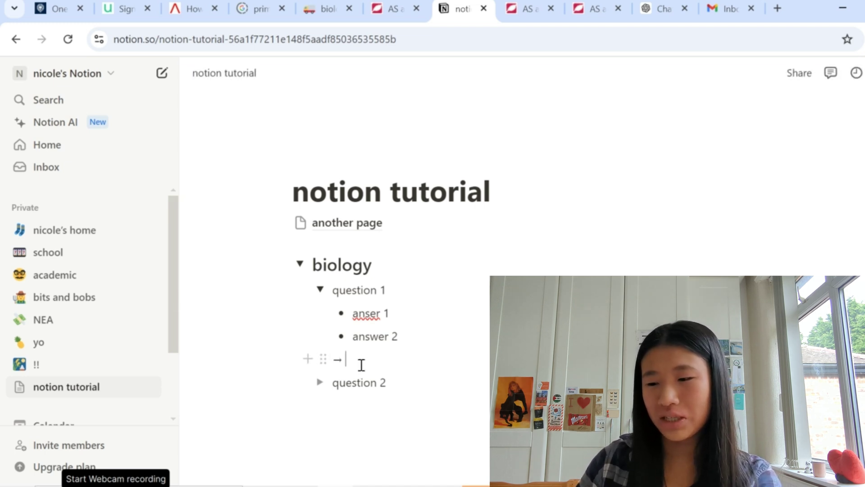
pyautogui.press('BackSpace')
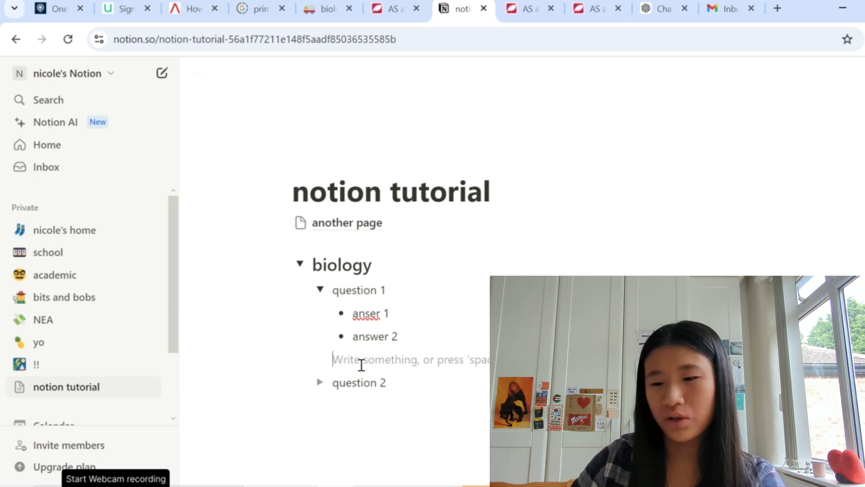
pyautogui.write('/')
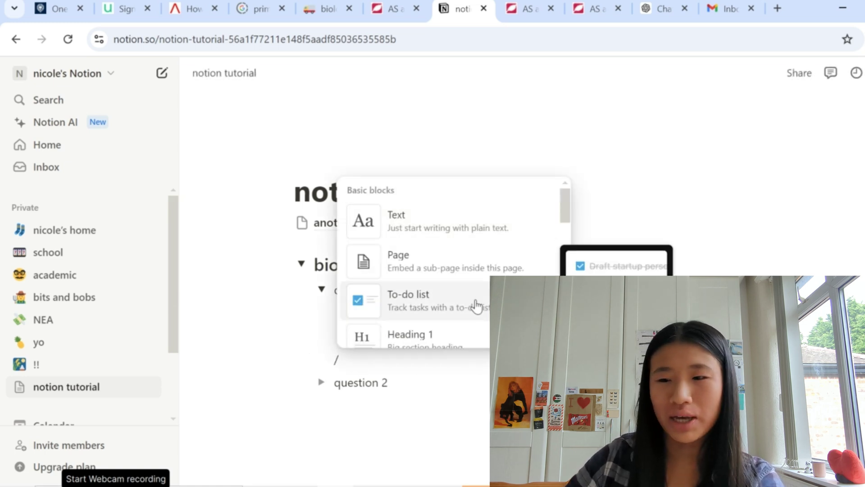
pyautogui.write('hea')
pyautogui.press('BackSpace')
pyautogui.press('BackSpace')
pyautogui.press('BackSpace')
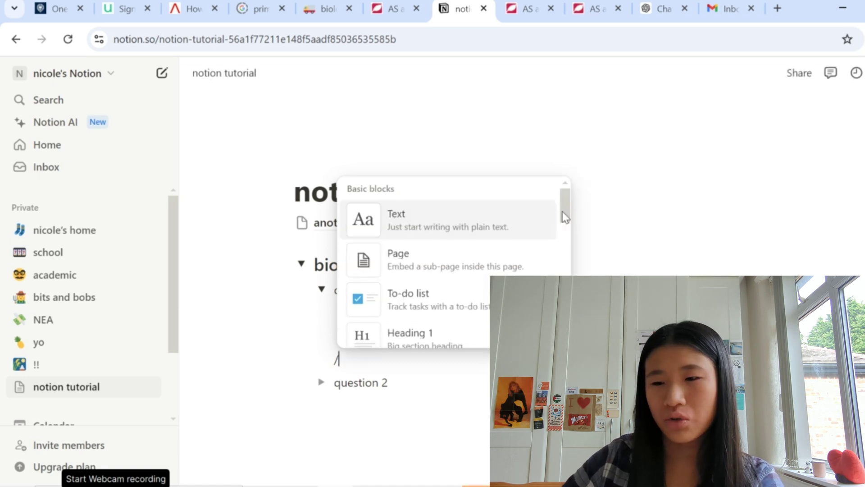
pyautogui.scroll(-1, 563, 221)
pyautogui.moveTo(562, 218); pyautogui.dragTo(570, 253)
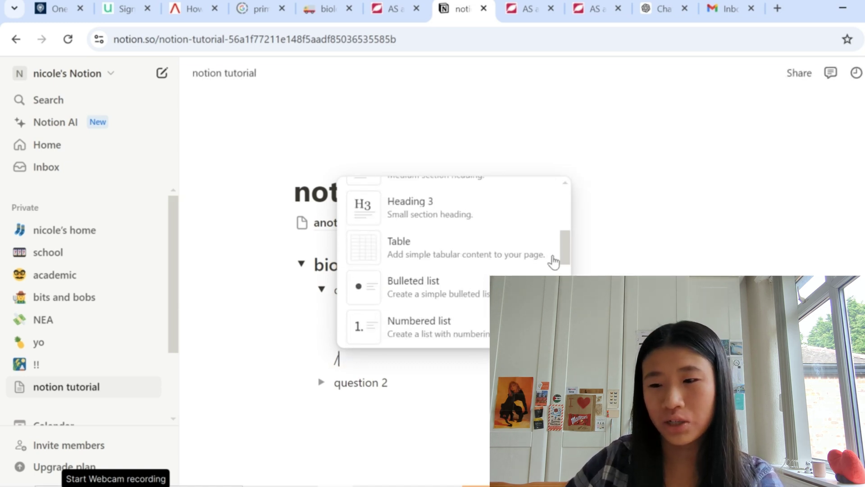
pyautogui.click(553, 262)
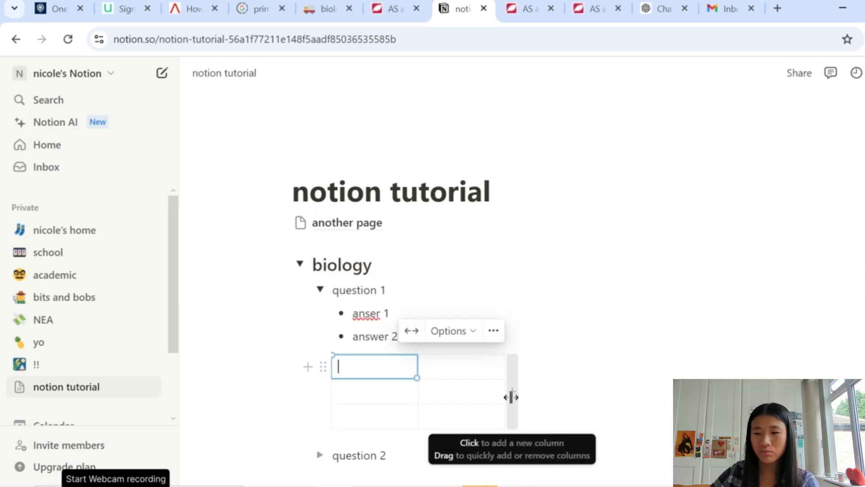
pyautogui.click(511, 397)
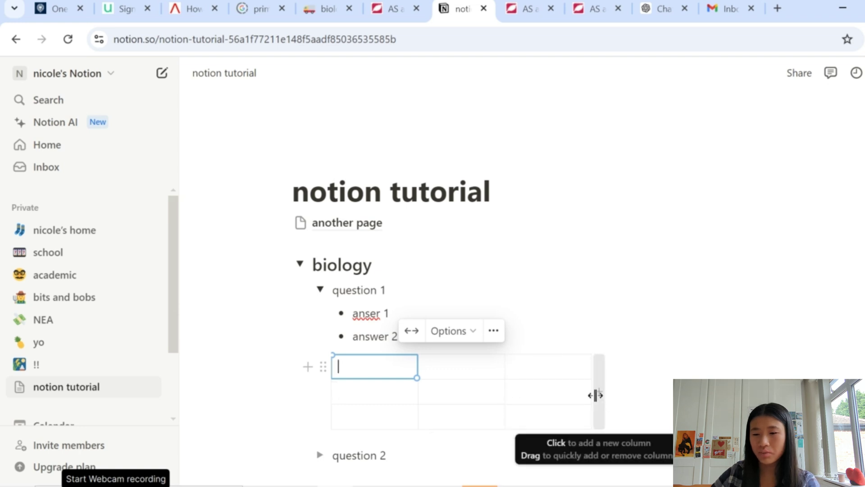
pyautogui.click(595, 396)
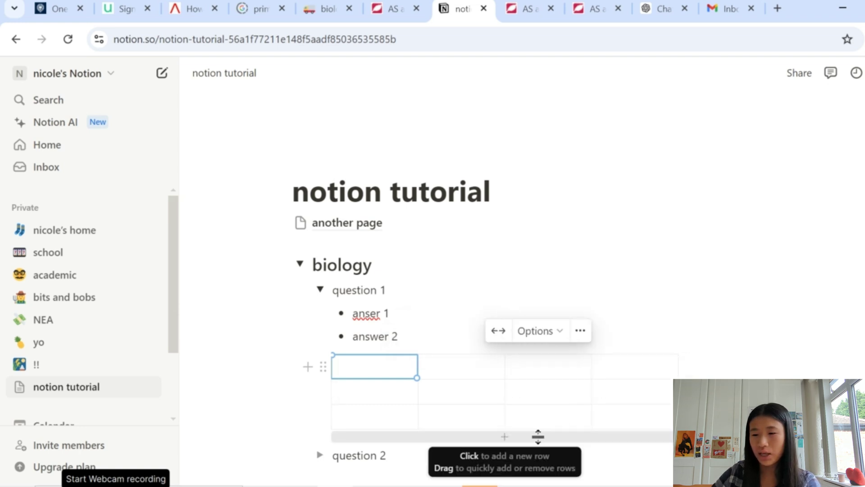
pyautogui.click(537, 436)
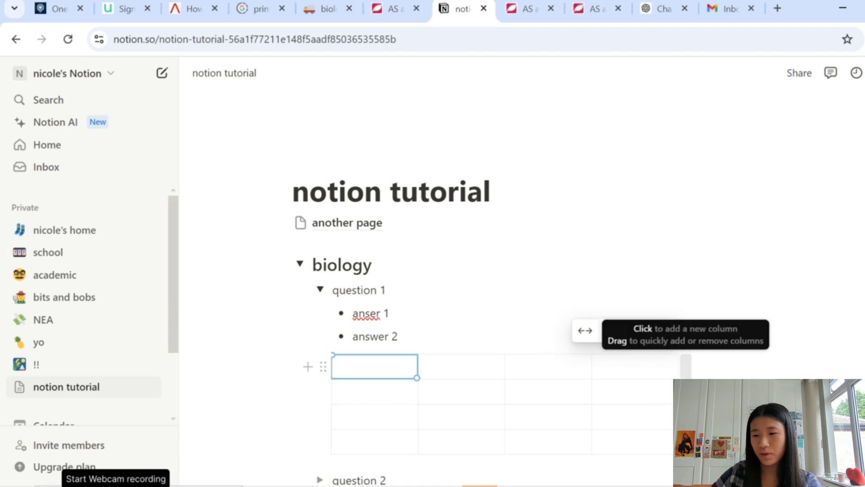
pyautogui.moveTo(666, 401); pyautogui.dragTo(479, 387)
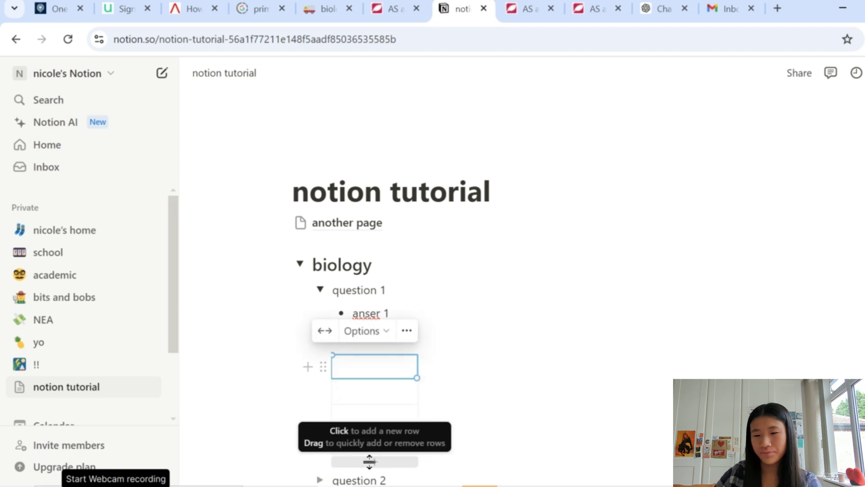
pyautogui.moveTo(369, 456); pyautogui.dragTo(371, 391)
pyautogui.click(322, 366)
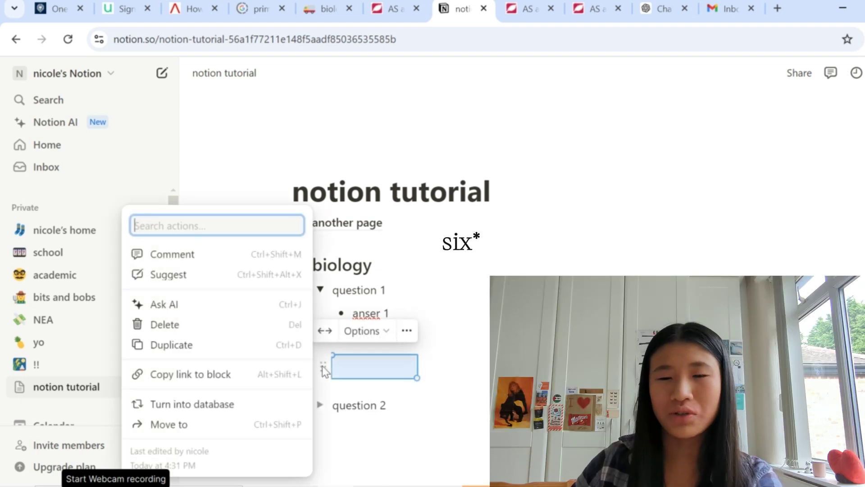
# - Delete the empty table from question 1 and start a slash command below question 2
pyautogui.click(266, 324)
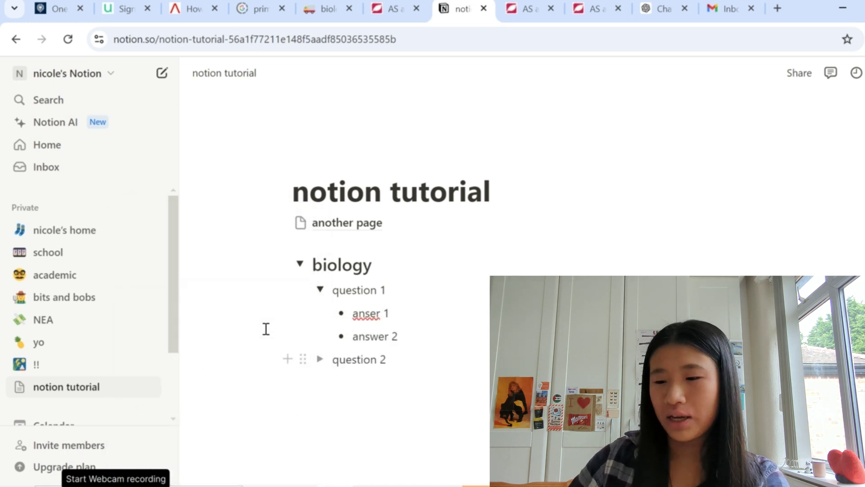
pyautogui.click(387, 400)
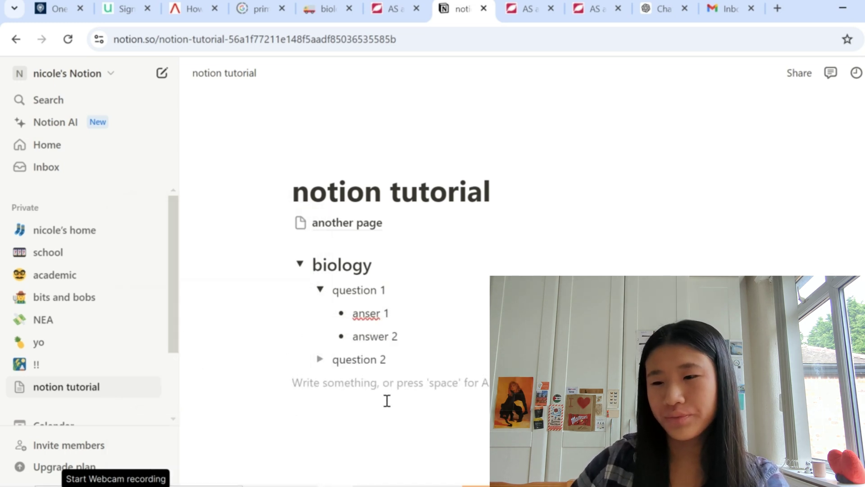
pyautogui.write('/')
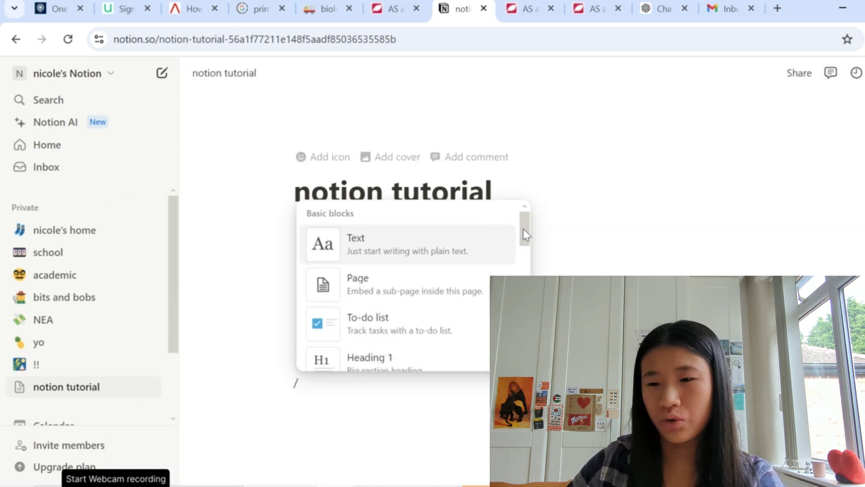
# - Scroll through the slash menu's block types, from Basic blocks down to Embeds
pyautogui.moveTo(523, 231); pyautogui.dragTo(526, 335)
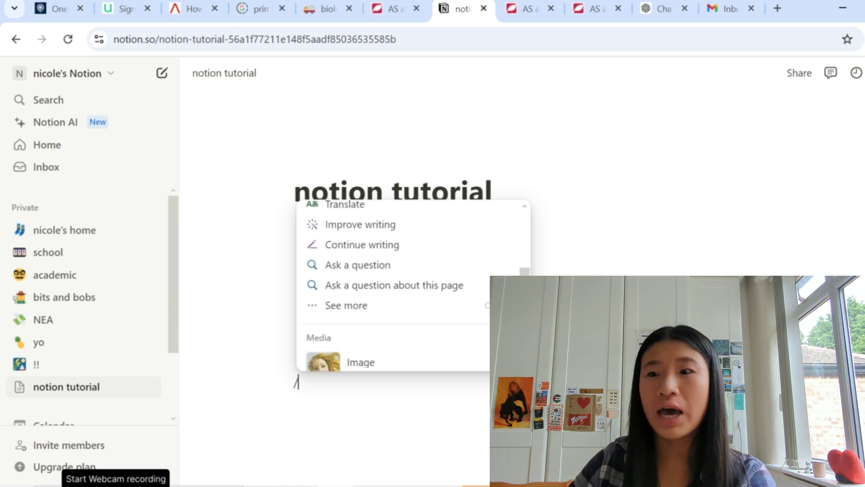
pyautogui.moveTo(527, 335); pyautogui.dragTo(527, 344)
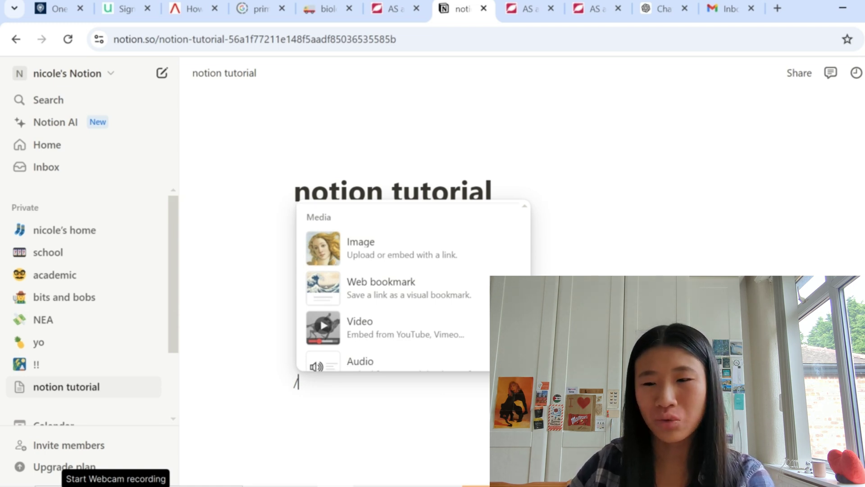
pyautogui.scroll(-3, 392, 284)
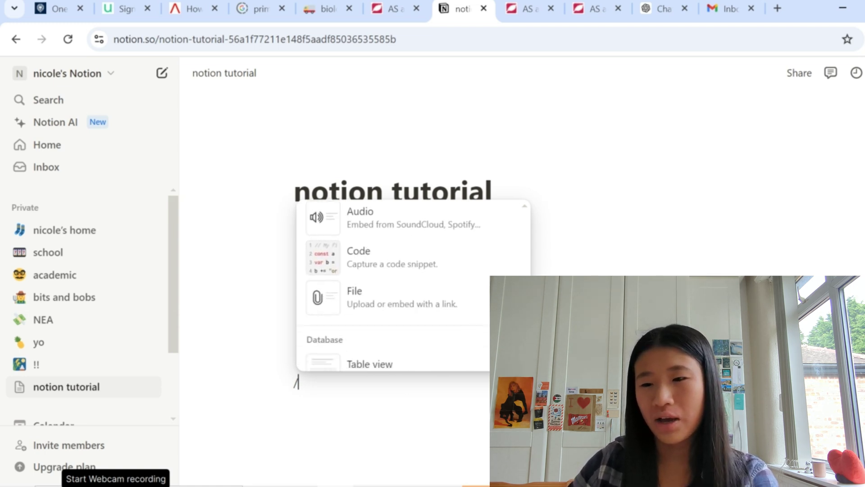
pyautogui.scroll(-1, 392, 284)
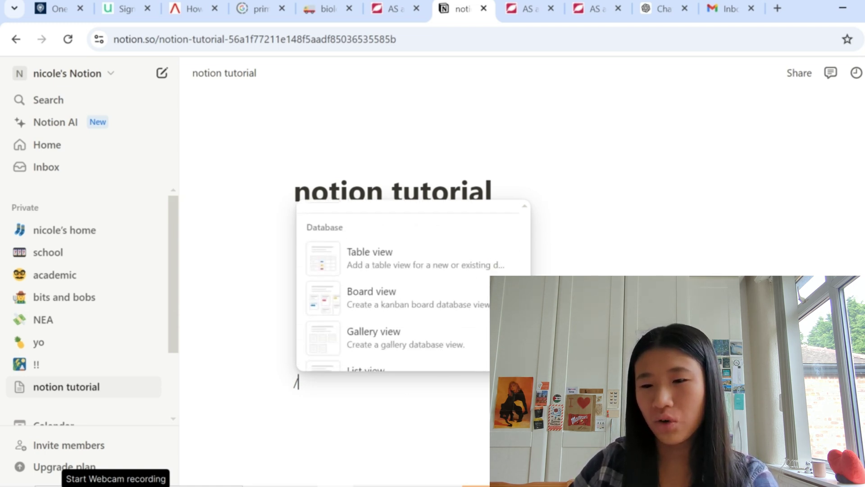
pyautogui.scroll(-4, 414, 286)
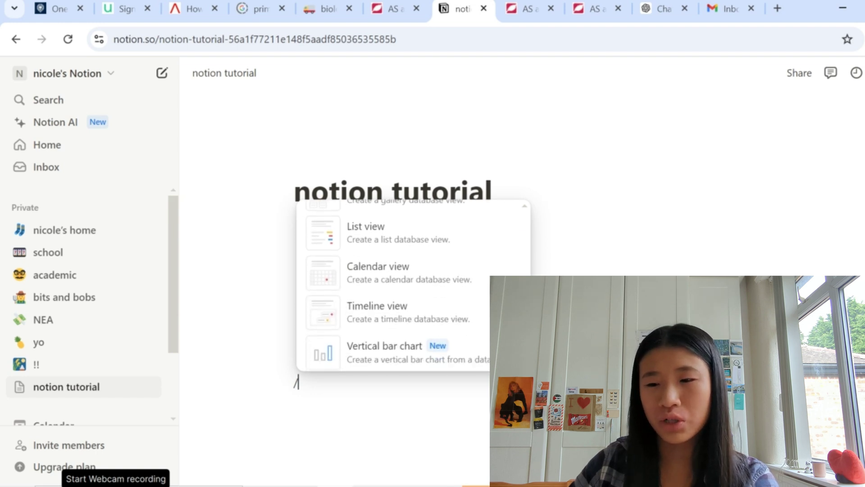
pyautogui.scroll(-10, 413, 286)
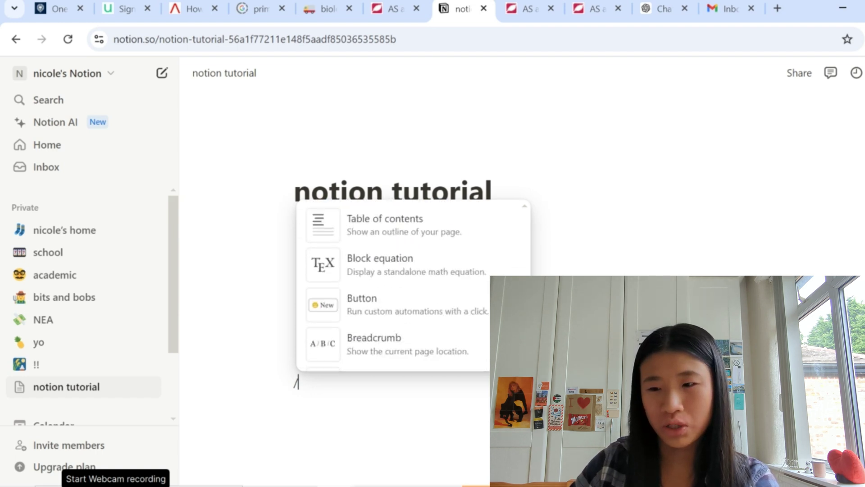
pyautogui.scroll(3, 413, 286)
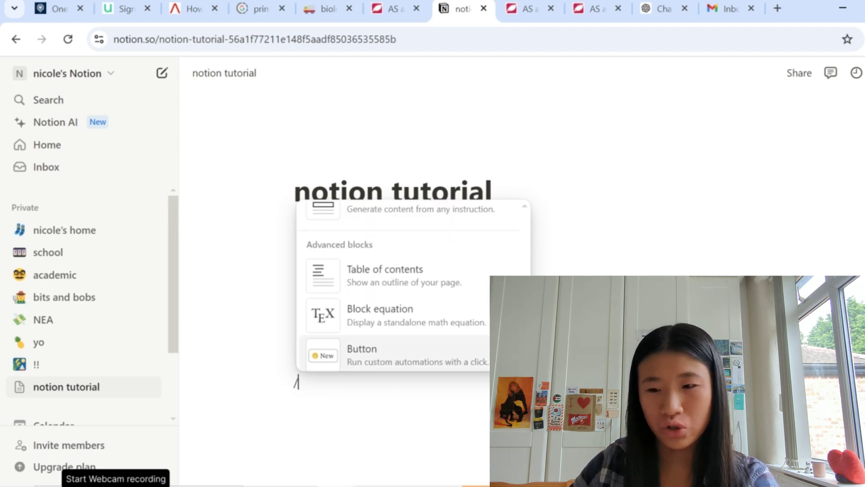
pyautogui.scroll(-6, 414, 286)
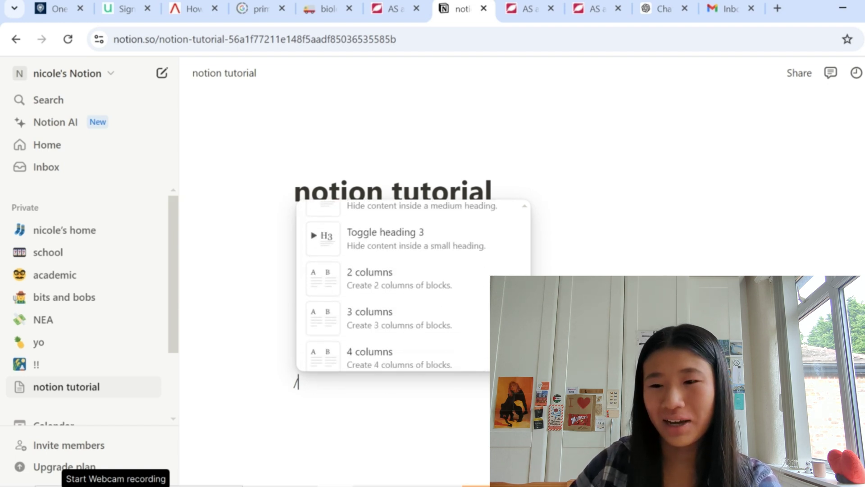
pyautogui.scroll(-5, 413, 287)
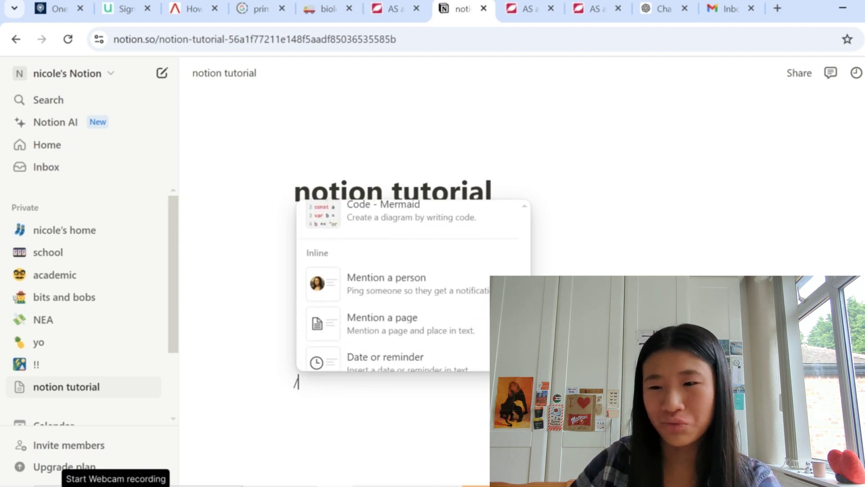
pyautogui.scroll(-3, 413, 286)
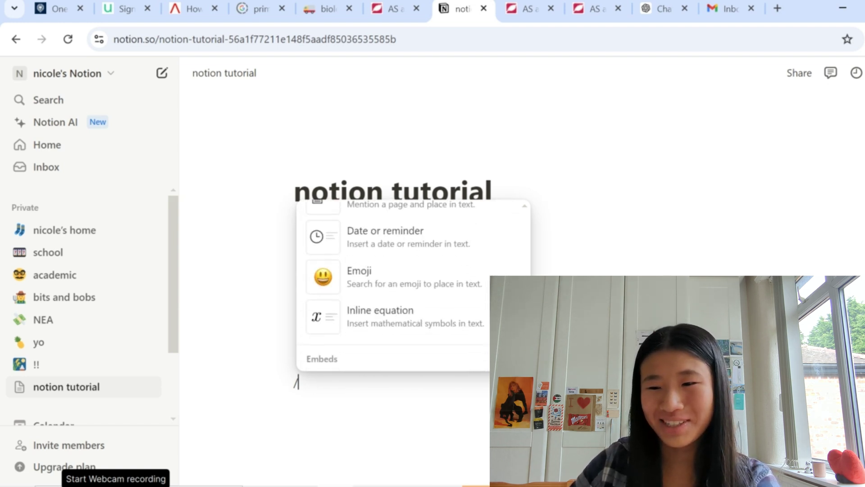
pyautogui.scroll(-6, 414, 286)
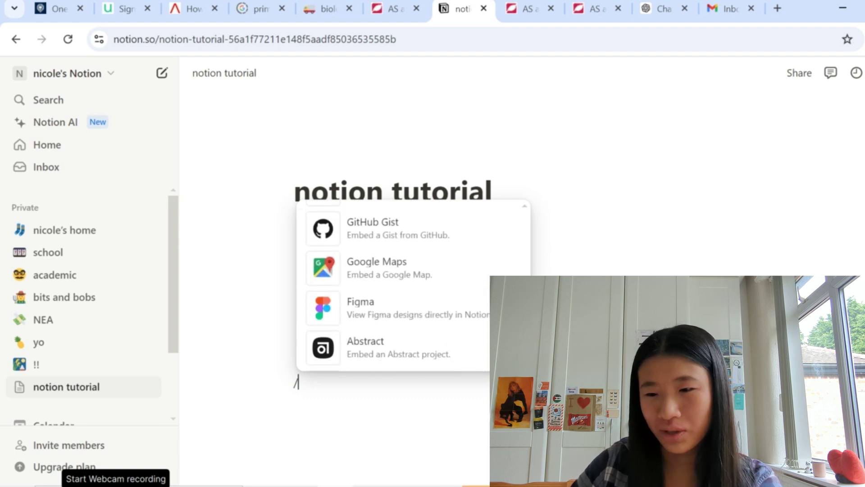
pyautogui.scroll(-1, 413, 286)
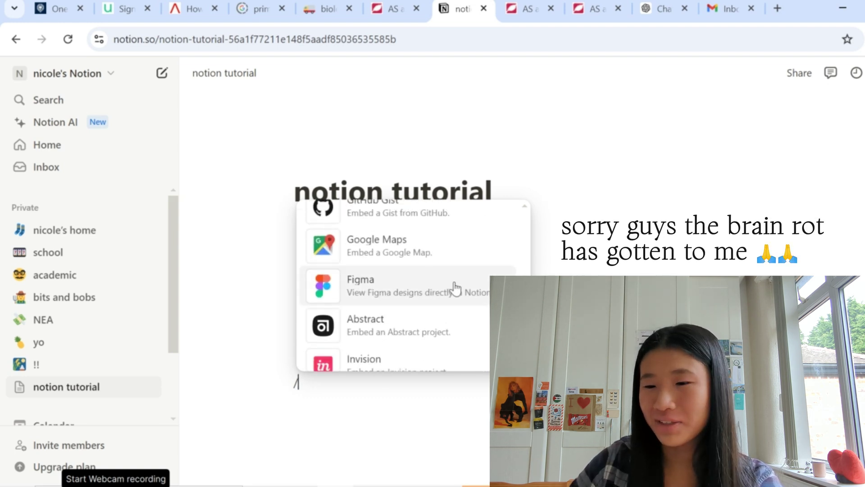
pyautogui.scroll(-2, 482, 315)
pyautogui.scroll(-4, 413, 286)
pyautogui.scroll(-6, 414, 286)
pyautogui.scroll(-15, 413, 286)
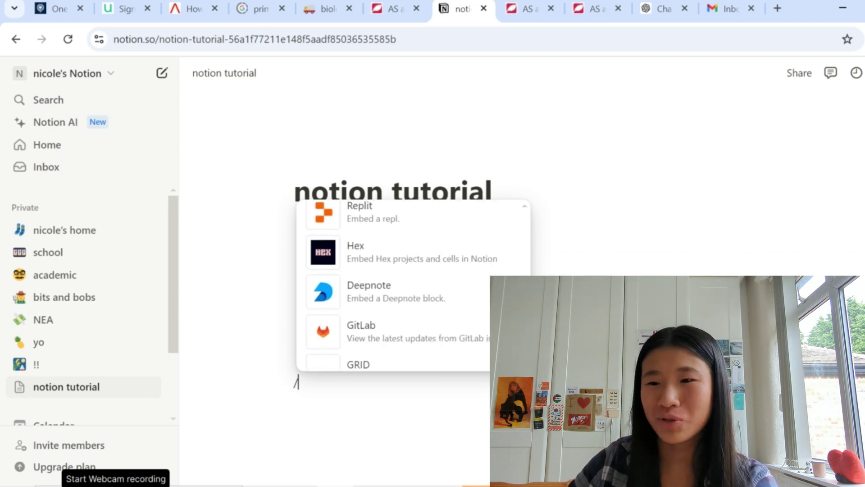
pyautogui.scroll(10, 486, 298)
pyautogui.scroll(-5, 485, 298)
pyautogui.click(485, 298)
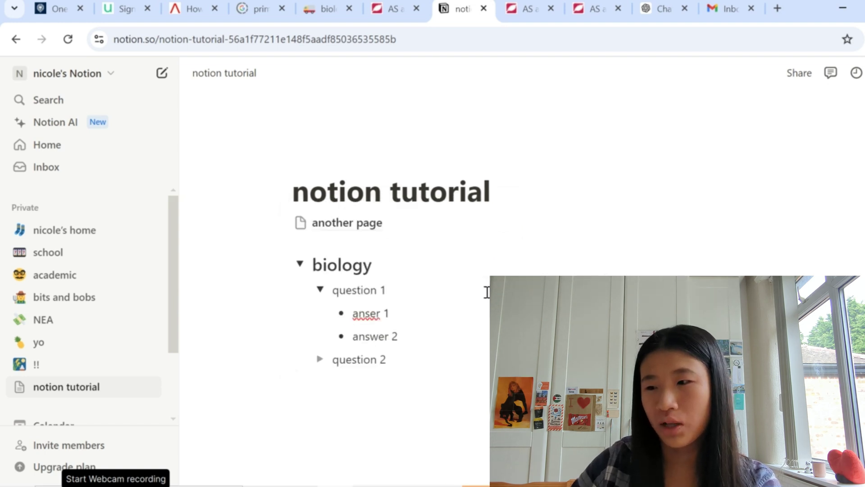
pyautogui.scroll(-3, 370, 226)
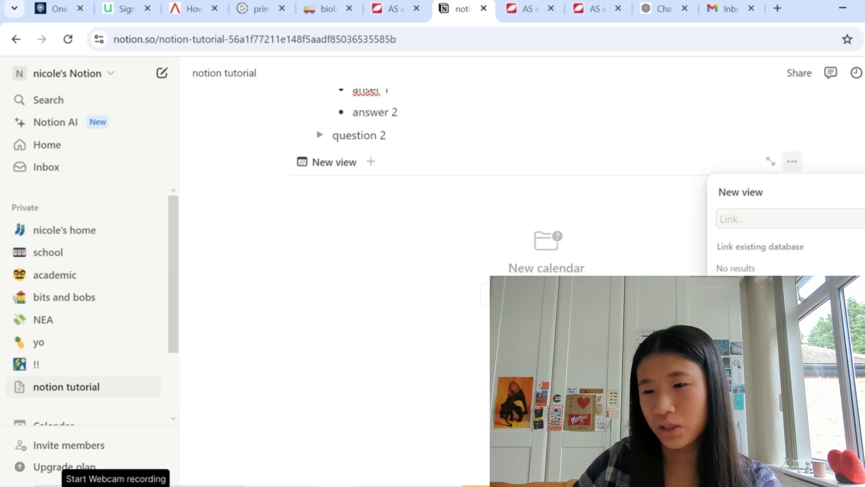
pyautogui.click(746, 250)
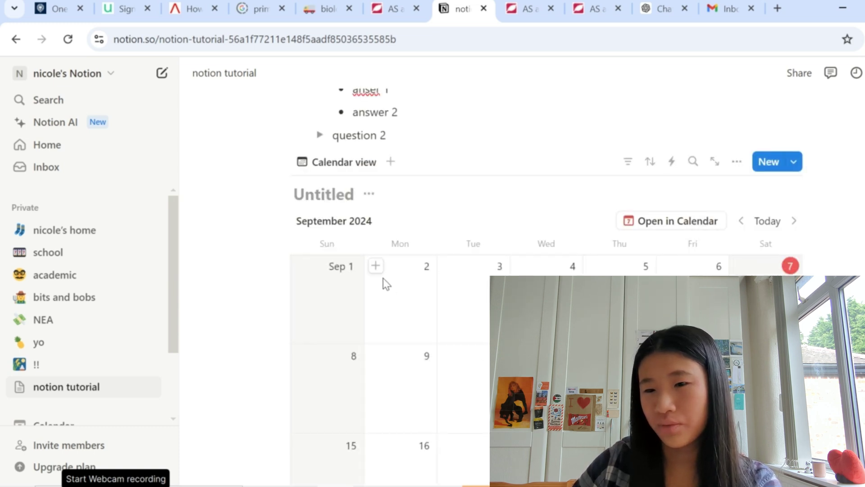
pyautogui.click(377, 267)
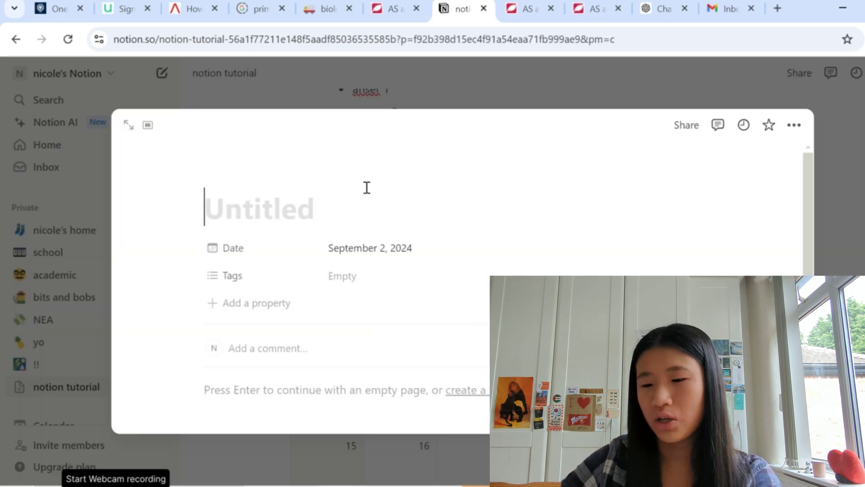
pyautogui.write('youtube video')
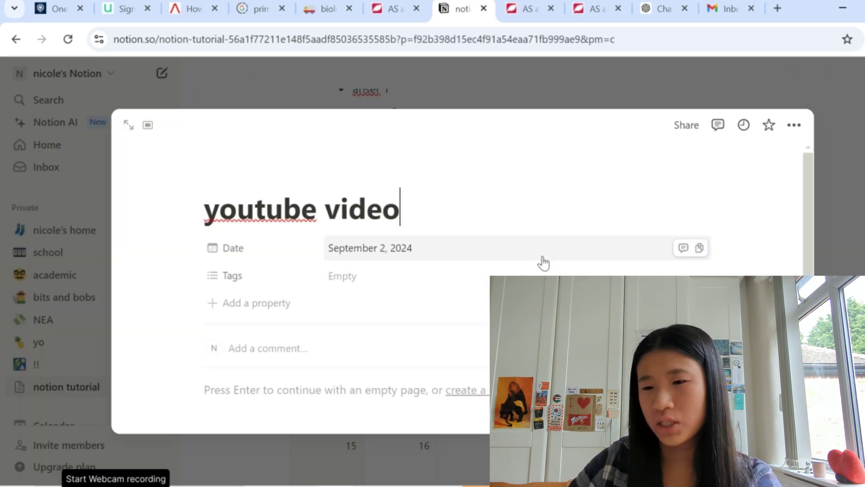
pyautogui.click(362, 250)
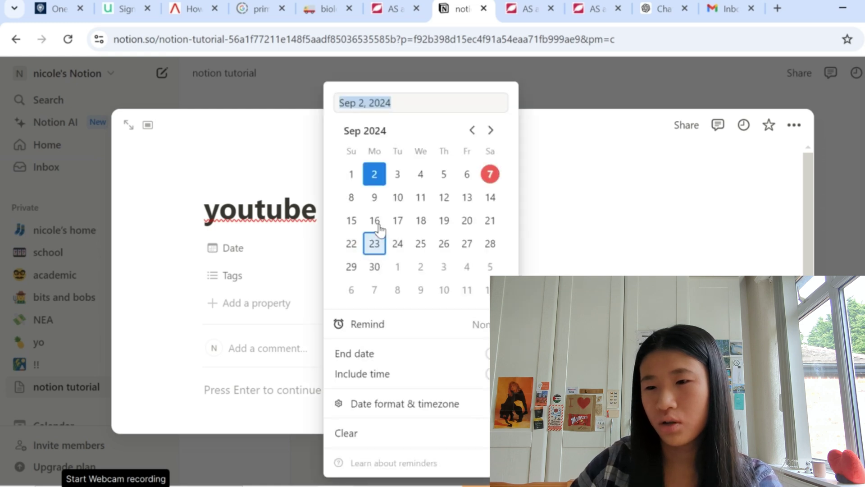
pyautogui.click(488, 180)
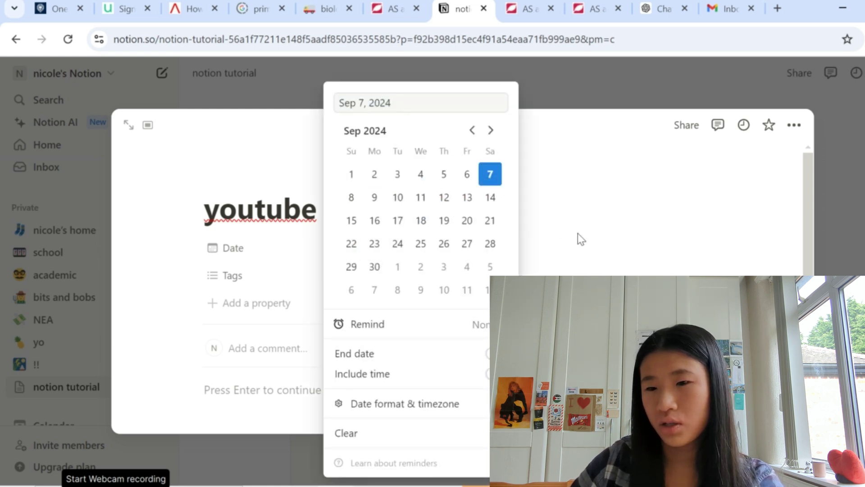
pyautogui.click(582, 235)
pyautogui.scroll(-3, 810, 237)
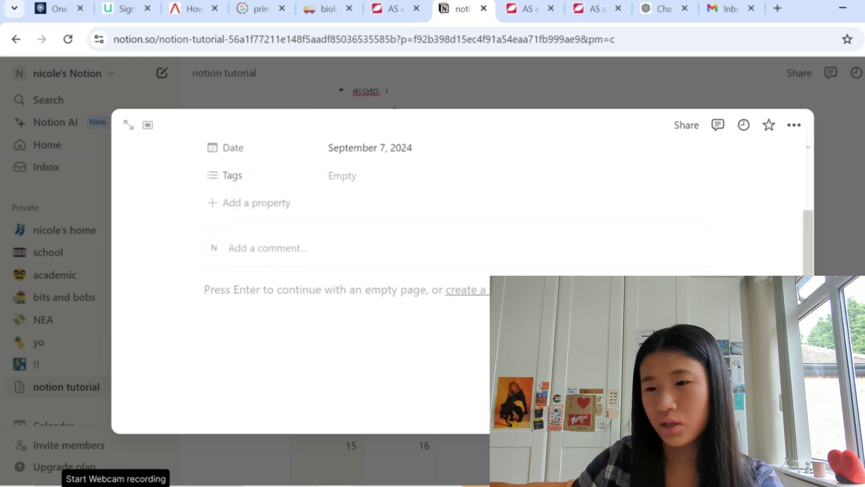
pyautogui.press('Escape')
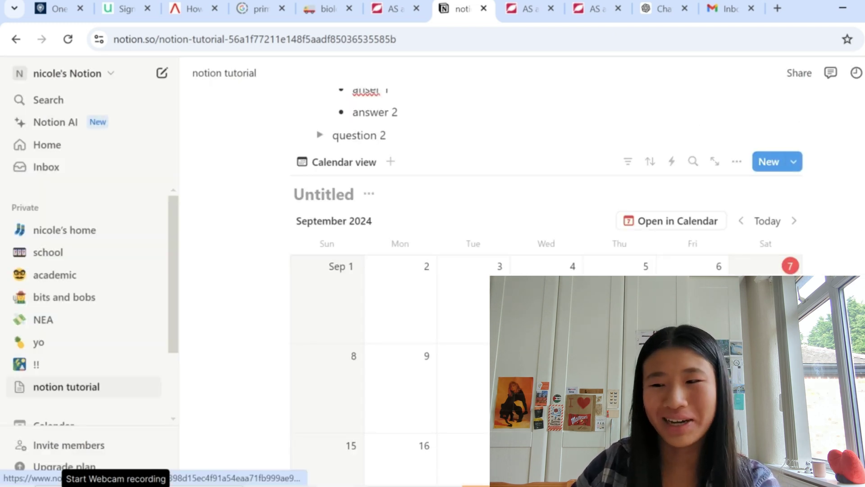
pyautogui.scroll(-5, 547, 288)
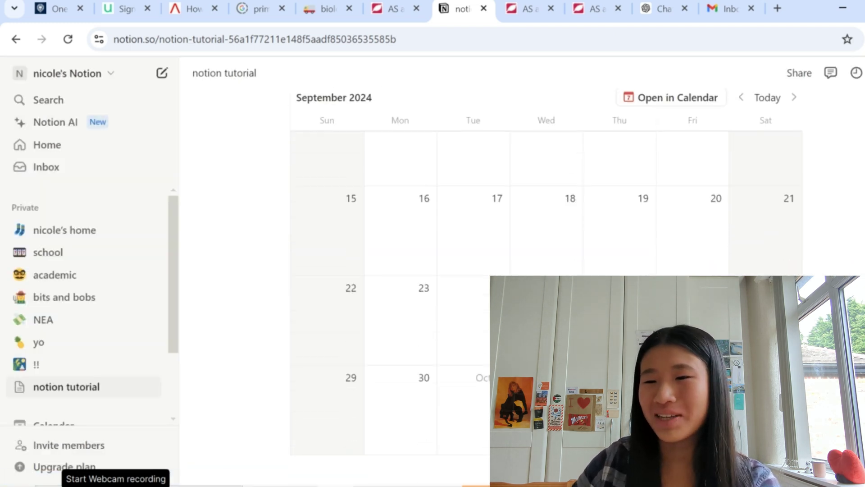
pyautogui.scroll(5, 547, 289)
pyautogui.scroll(2, 546, 288)
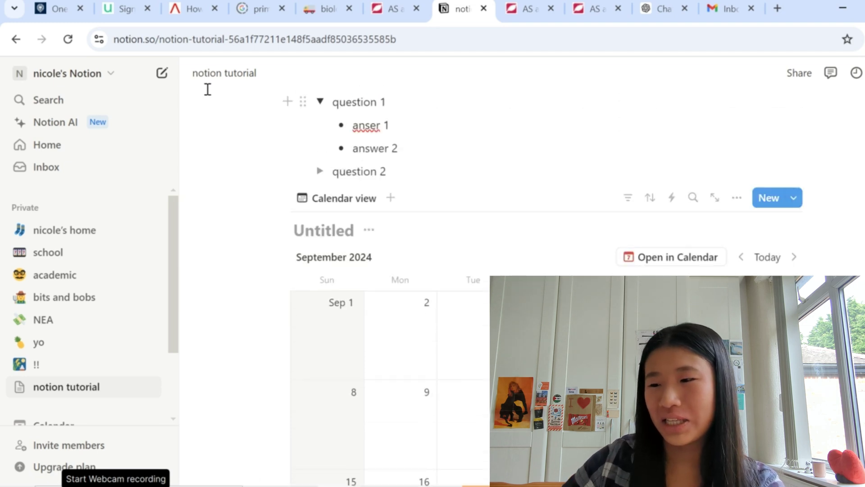
pyautogui.click(283, 199)
pyautogui.press('Delete')
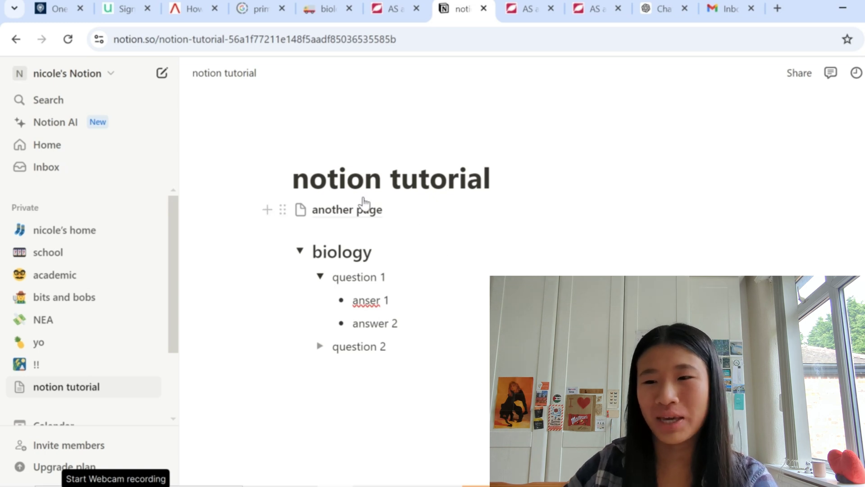
# - Open the 'another page' subpage and give it the razor icon
pyautogui.click(350, 208)
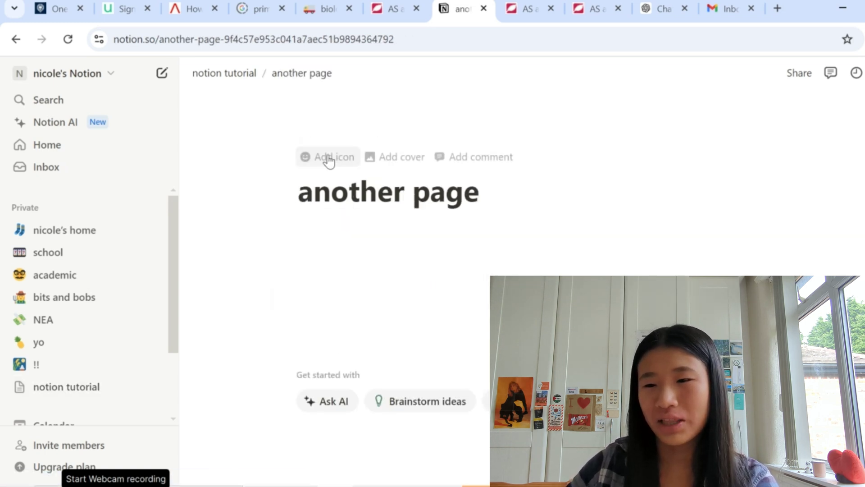
pyautogui.click(328, 160)
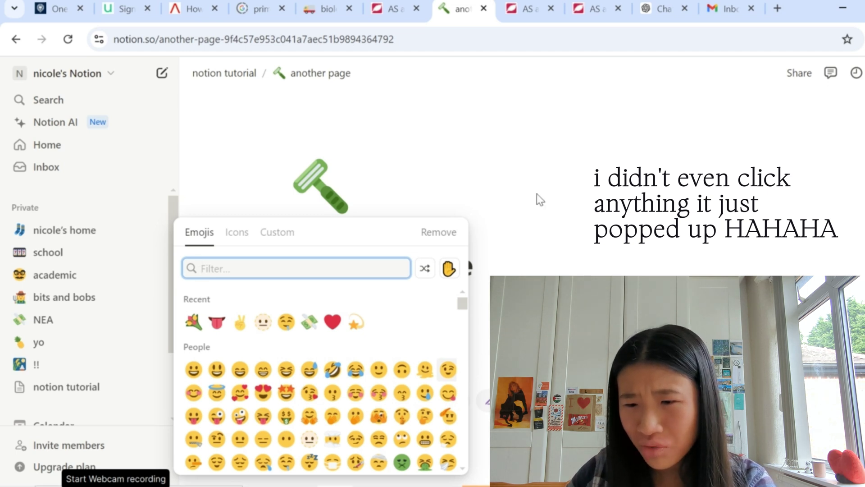
pyautogui.click(492, 167)
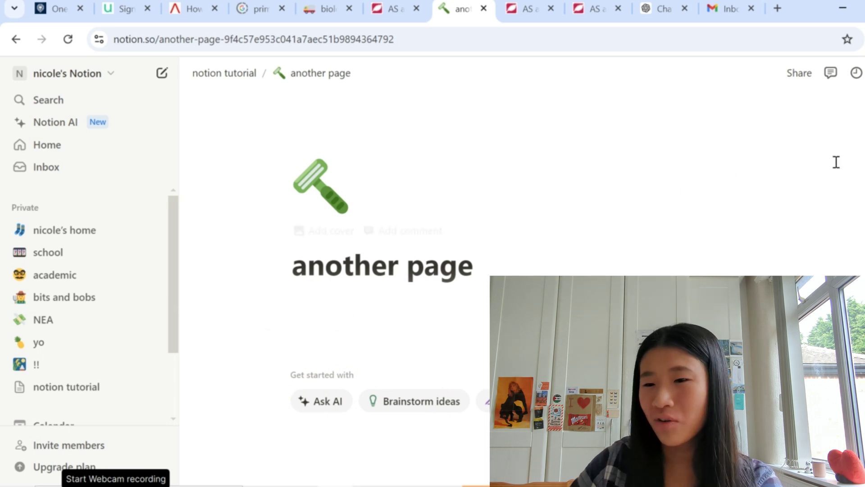
# - Add the koi fish cover and reposition it so the fish's head shows
pyautogui.click(332, 231)
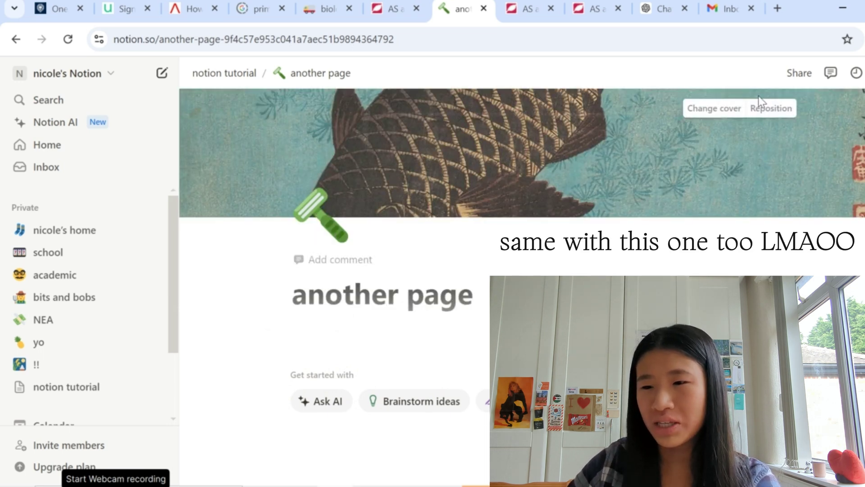
pyautogui.click(776, 111)
pyautogui.moveTo(618, 164); pyautogui.dragTo(593, 85)
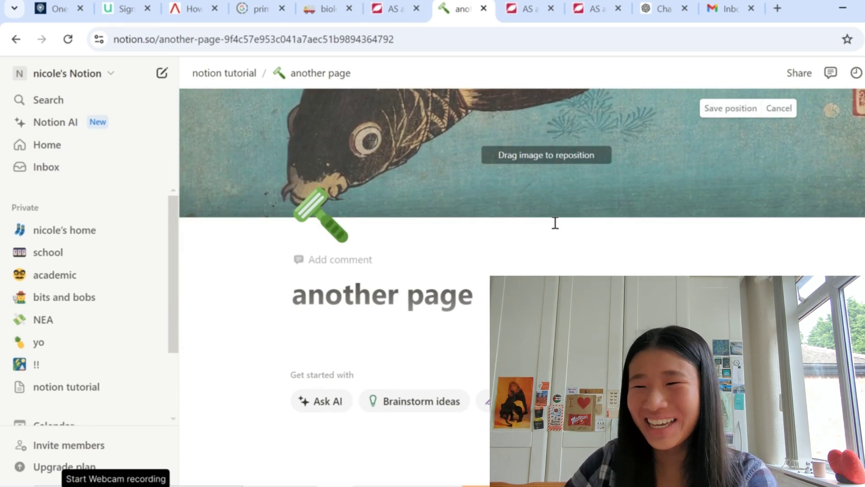
pyautogui.moveTo(543, 185); pyautogui.dragTo(543, 172)
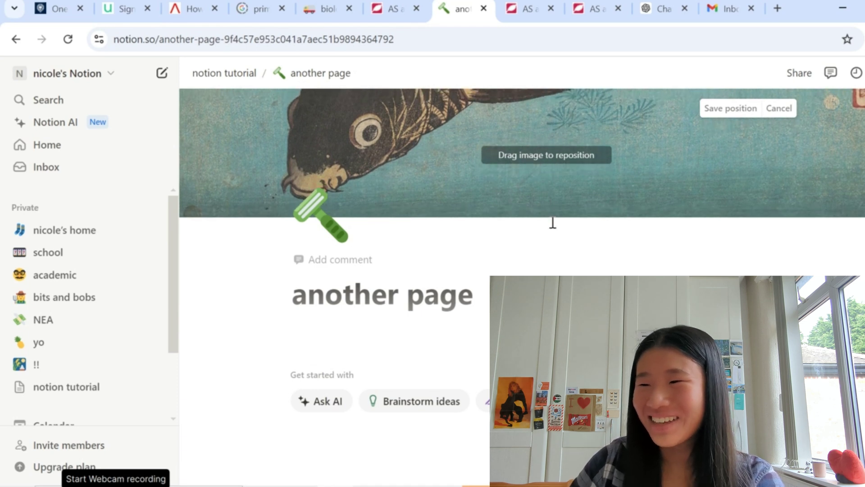
pyautogui.click(728, 108)
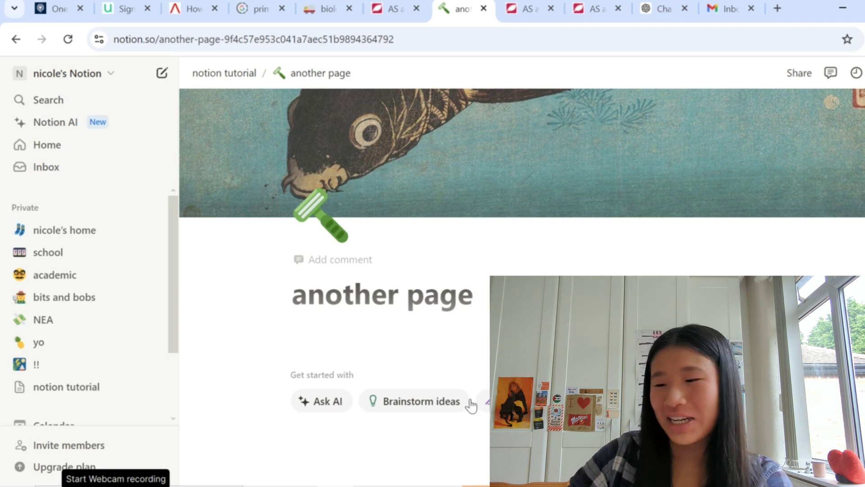
# - Write 'hey guys thank you for watchin this vid' under the title
pyautogui.click(411, 340)
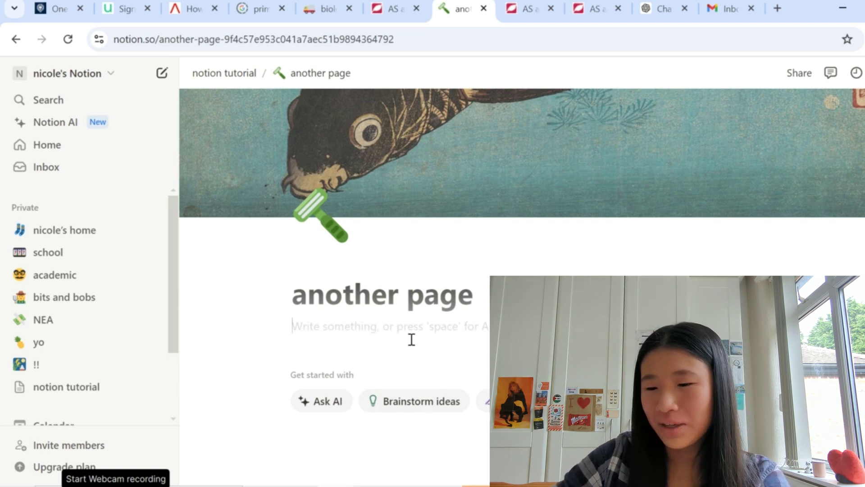
pyautogui.write('h')
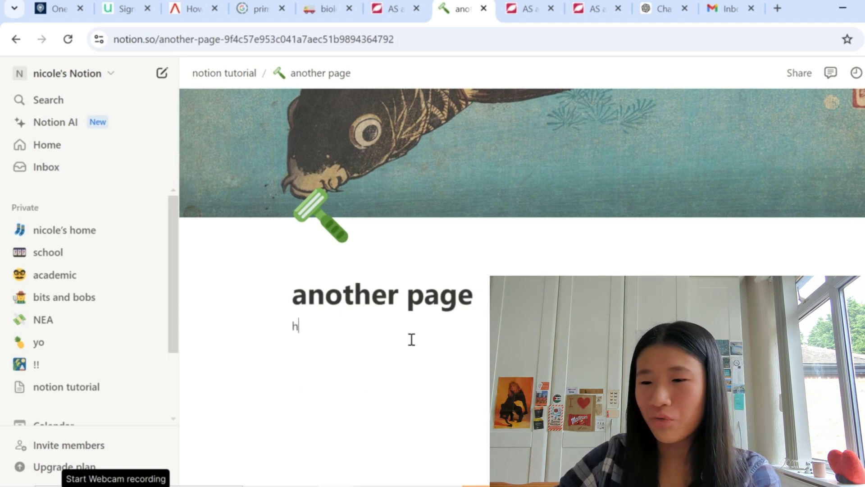
pyautogui.write('ey guys thank you for watchin this vid')
pyautogui.press('Return')
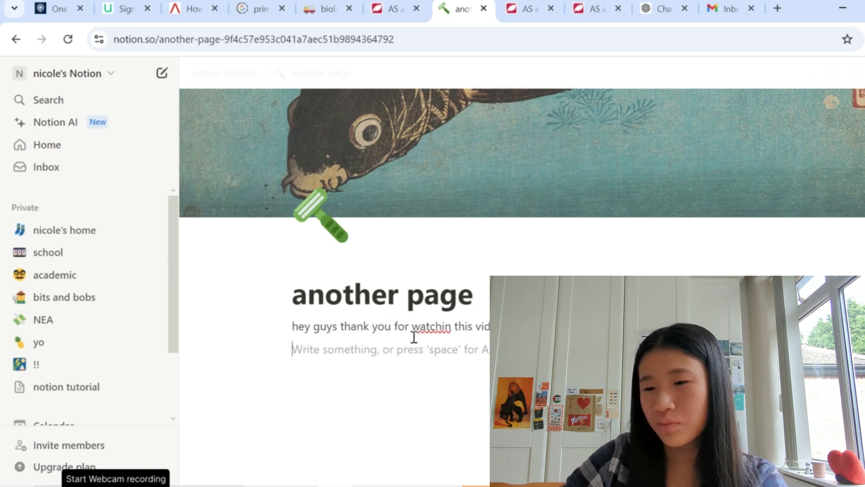
# - Add bullets 'love you guys' and 'i hope this was useful'
pyautogui.write('- ')
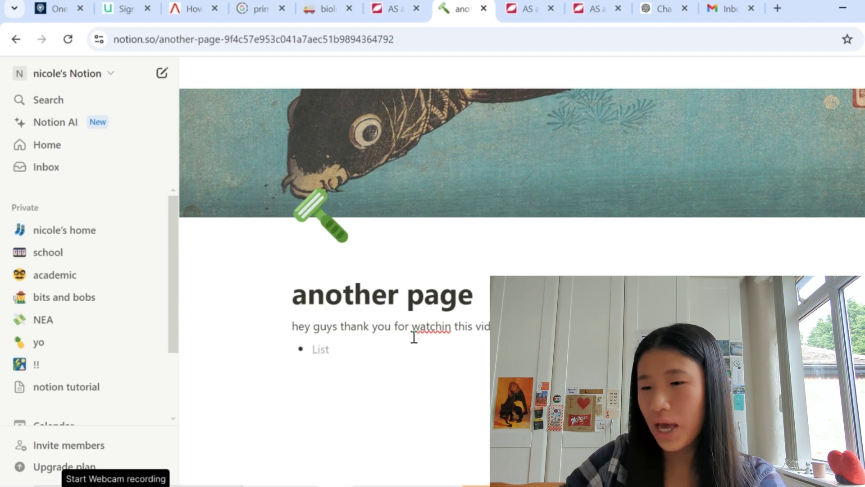
pyautogui.write('love you guys')
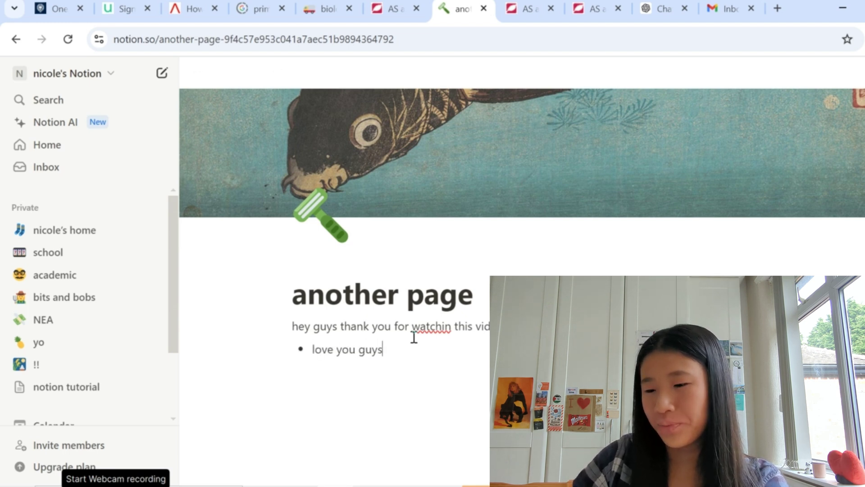
pyautogui.press('Return')
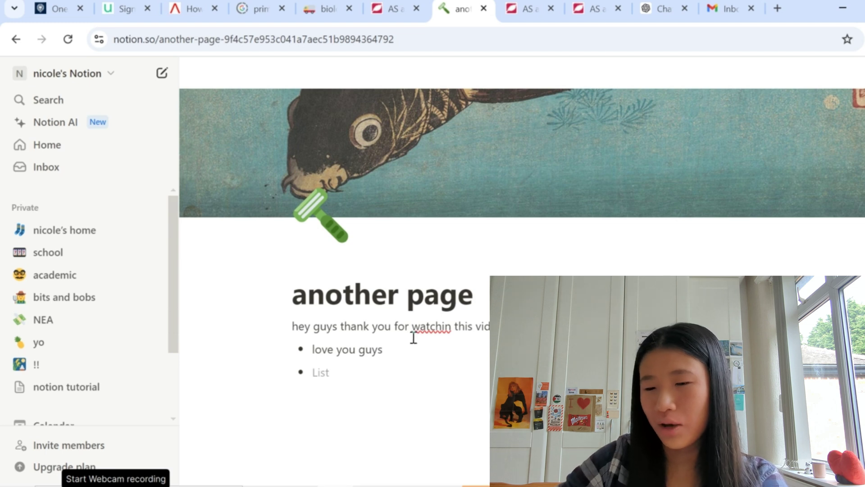
pyautogui.write('i hope this was useufl')
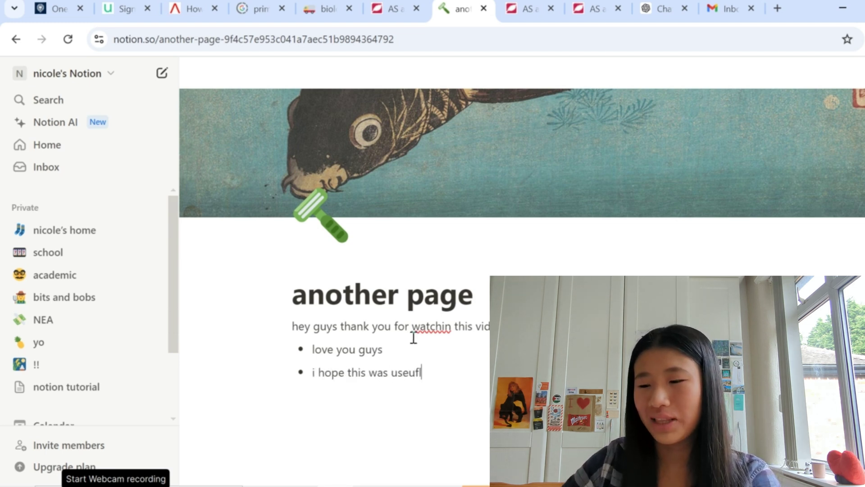
pyautogui.press('BackSpace')
pyautogui.press('BackSpace')
pyautogui.press('BackSpace')
pyautogui.write('ful')
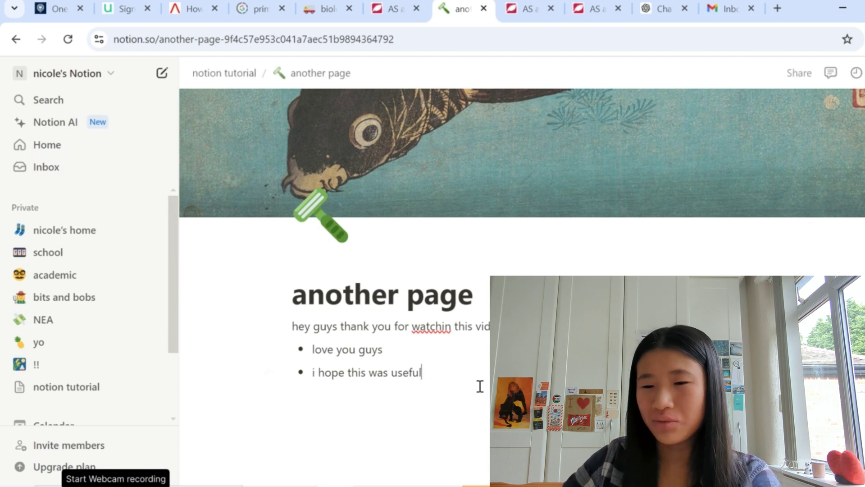
# - Insert a divider below the bullets, then a bullet reading 'iive with whimsy'
pyautogui.click(445, 403)
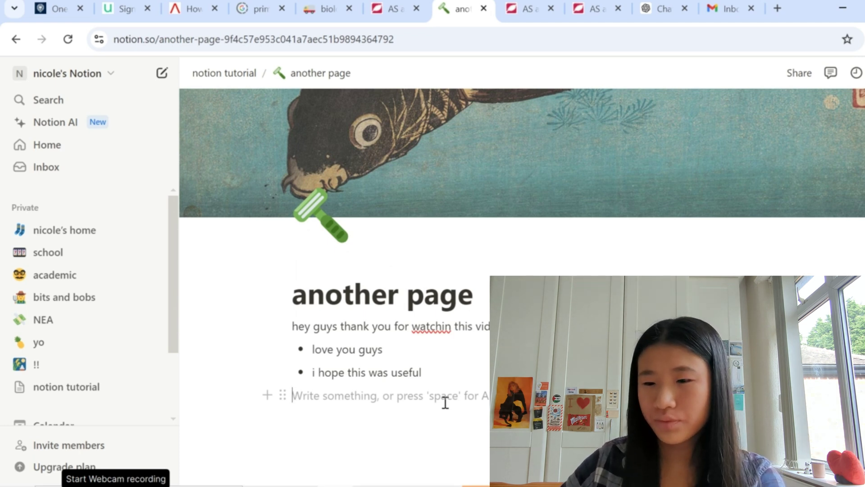
pyautogui.write('/div')
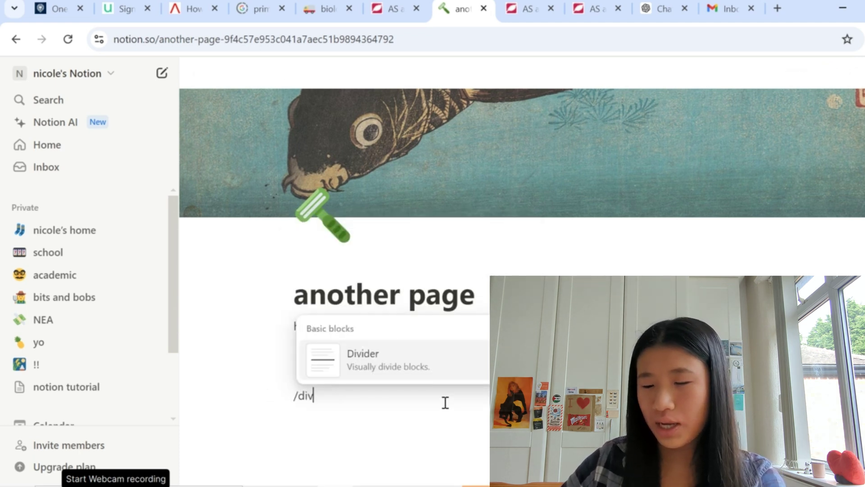
pyautogui.click(423, 371)
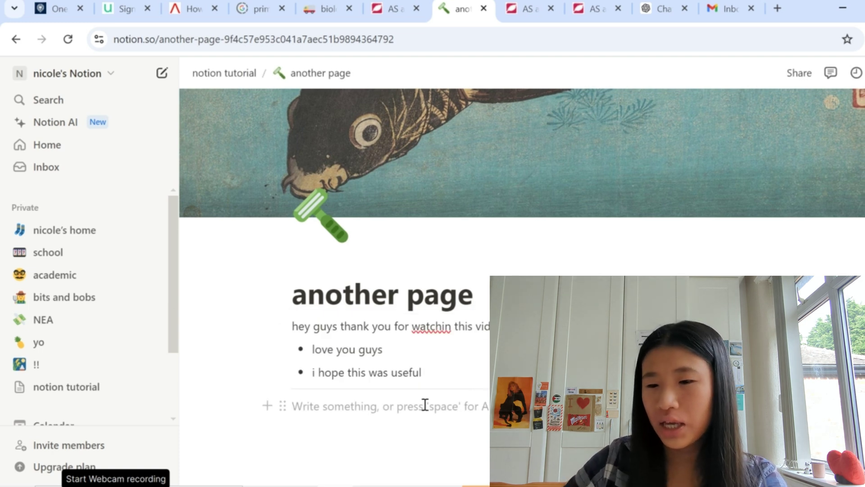
pyautogui.write('- ')
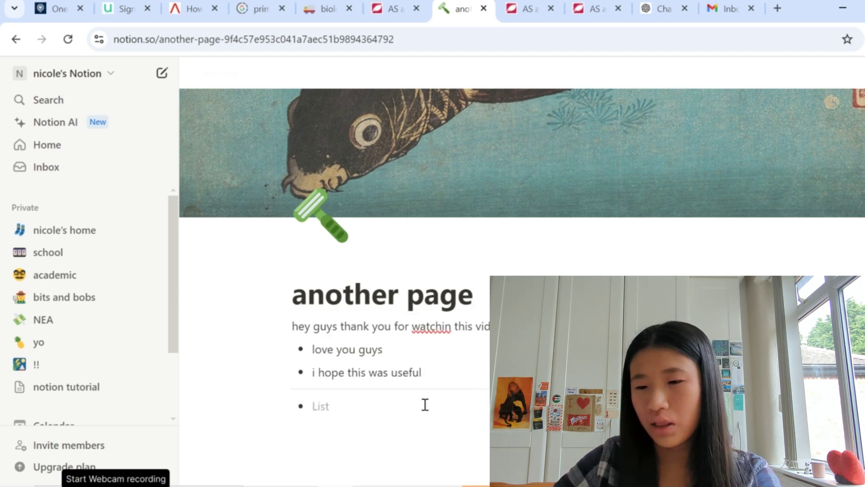
pyautogui.write('iive ')
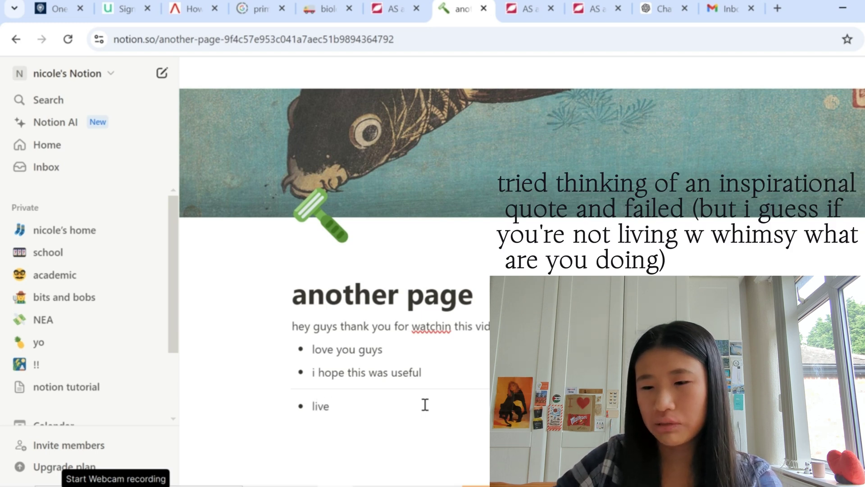
pyautogui.write('with whimsy')
pyautogui.press('Return')
pyautogui.press('Return')
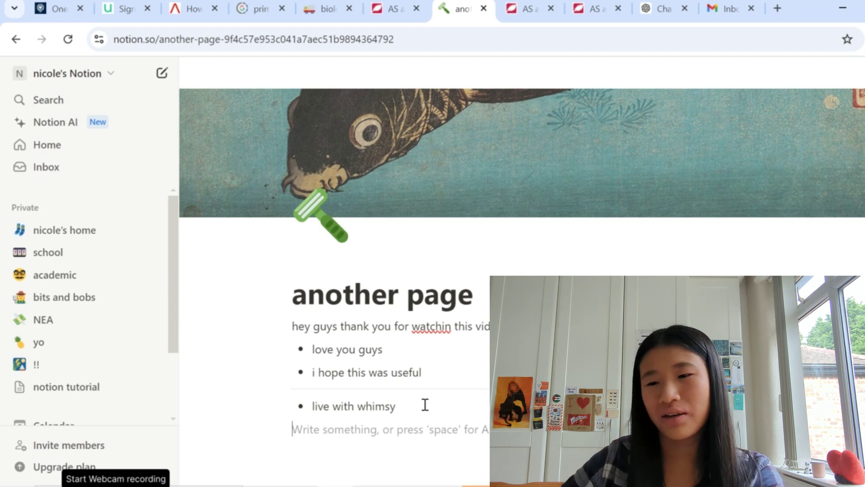
pyautogui.click(67, 385)
# - Nest notion tutorial under school, move it back to top-level Private pages, and reopen it
pyautogui.moveTo(68, 385); pyautogui.dragTo(58, 262)
pyautogui.click(58, 260)
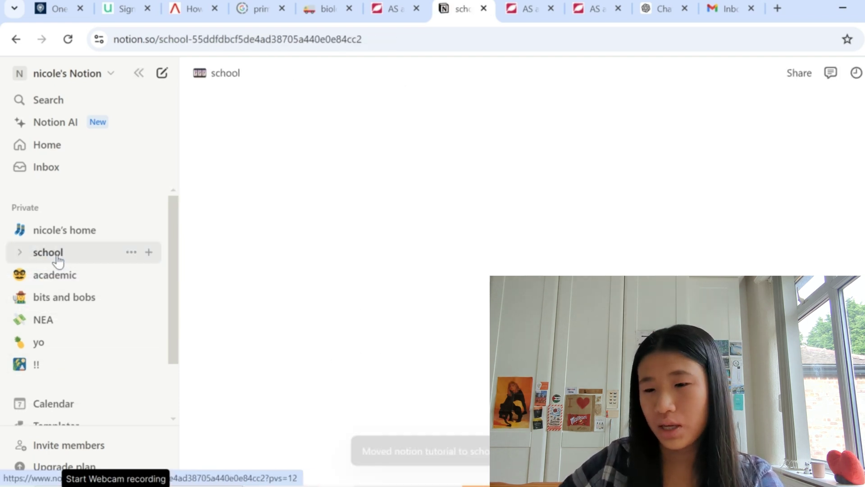
pyautogui.scroll(-7, 496, 203)
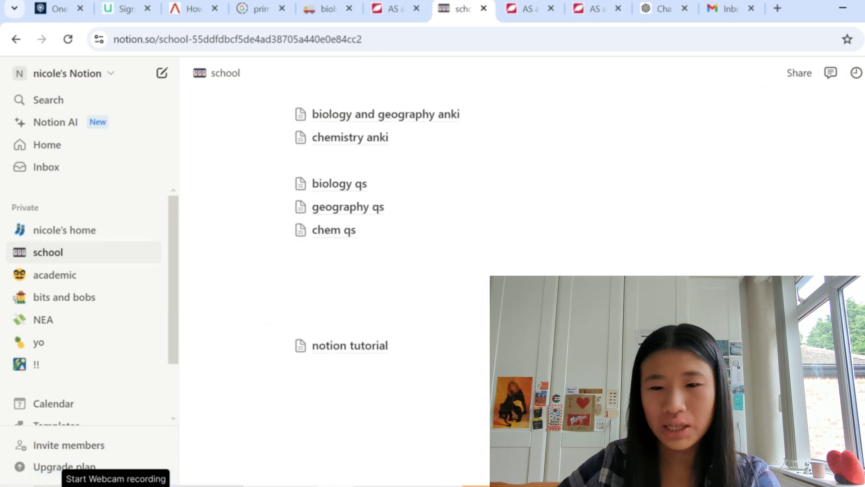
pyautogui.moveTo(481, 344); pyautogui.dragTo(140, 377)
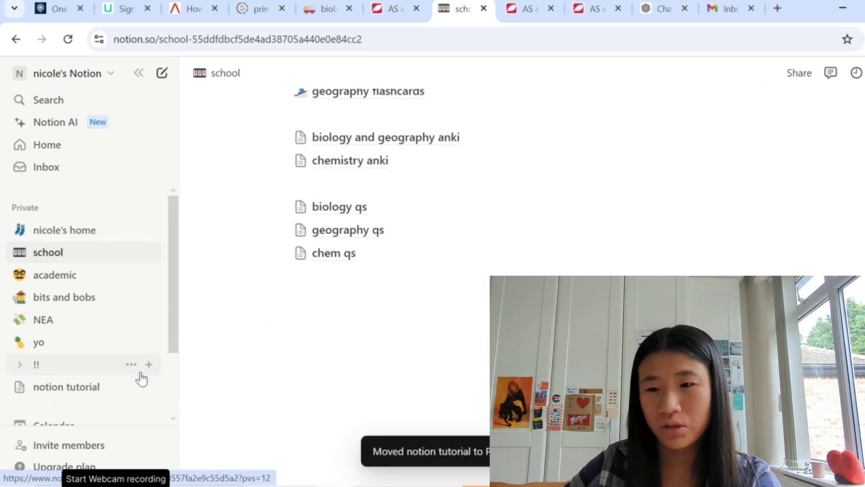
pyautogui.click(95, 394)
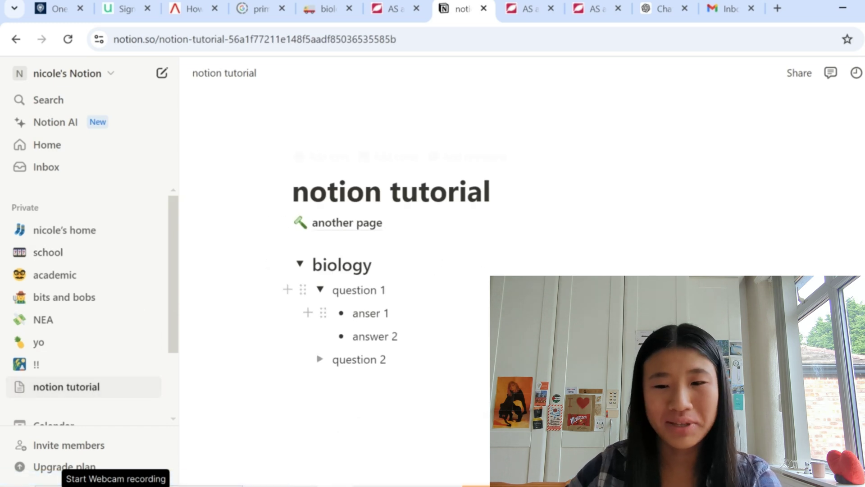